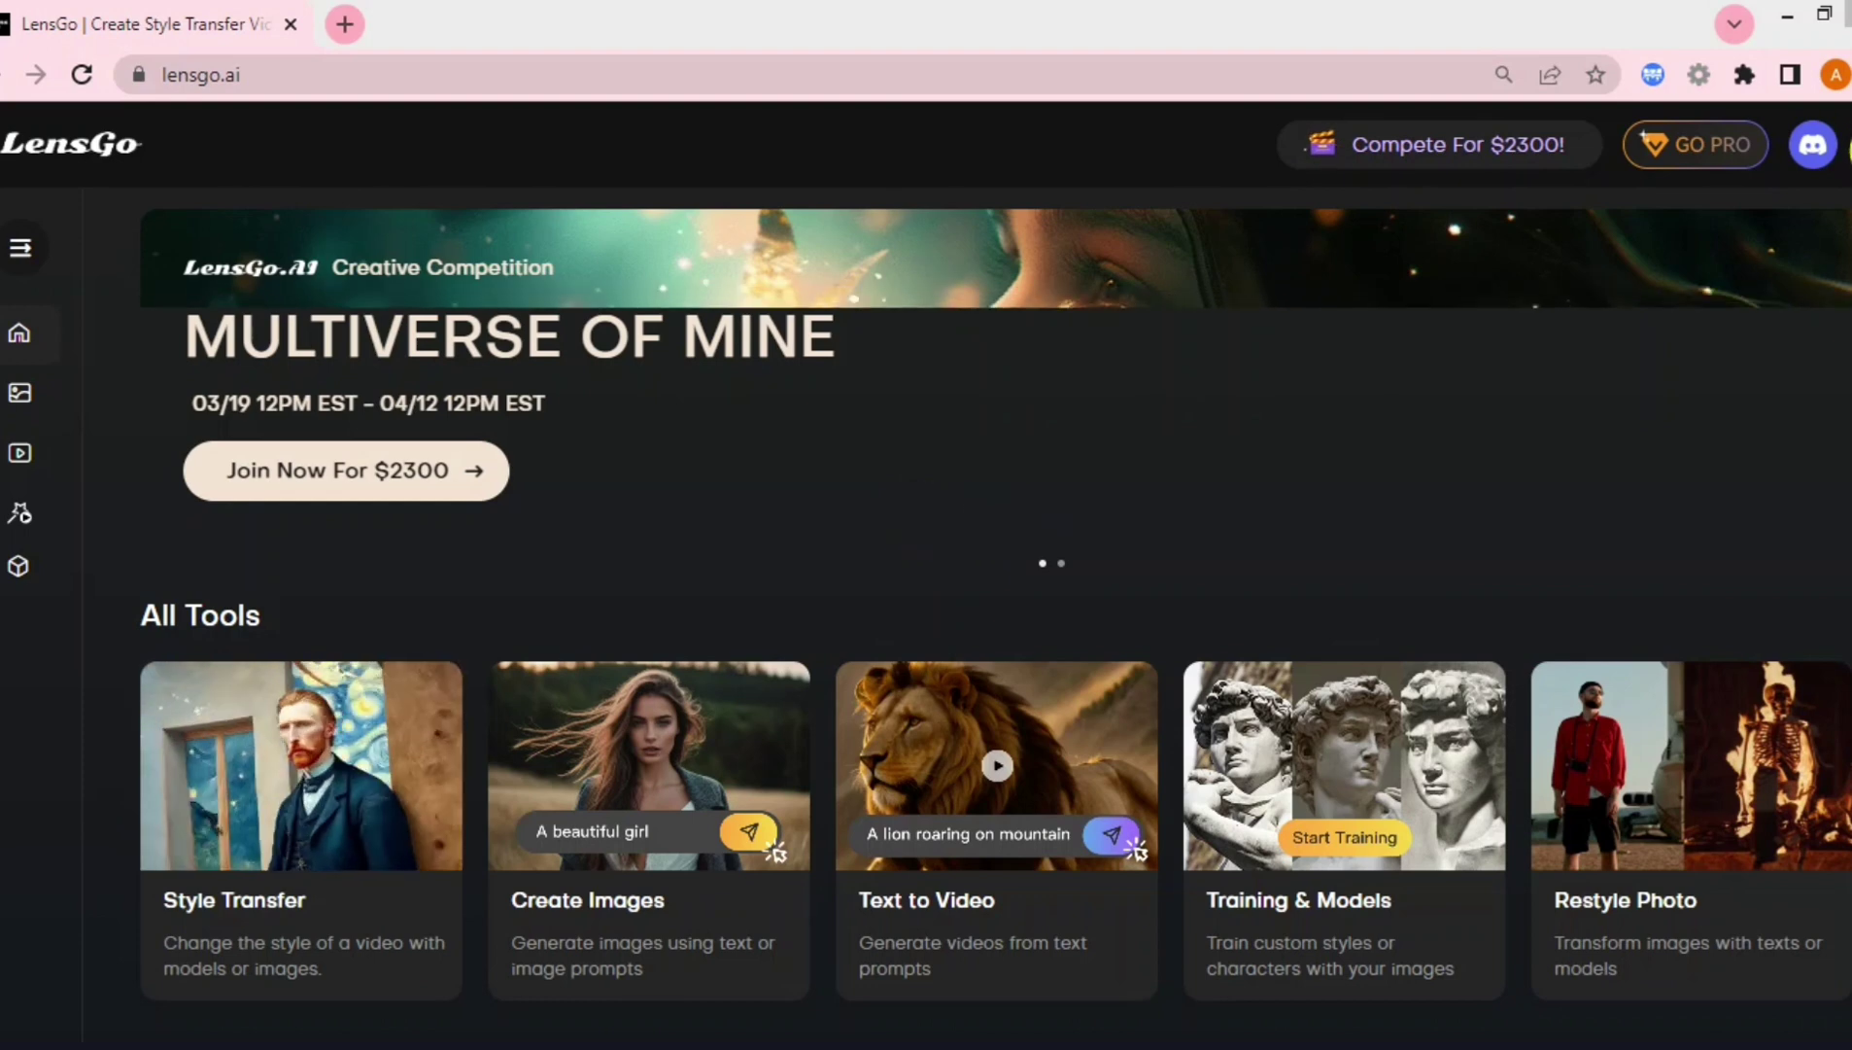
- Dismiss the welcome profile form, open the Create Images tool and close the feedback survey
{"action": "left_click", "coordinate": [1850, 149]}
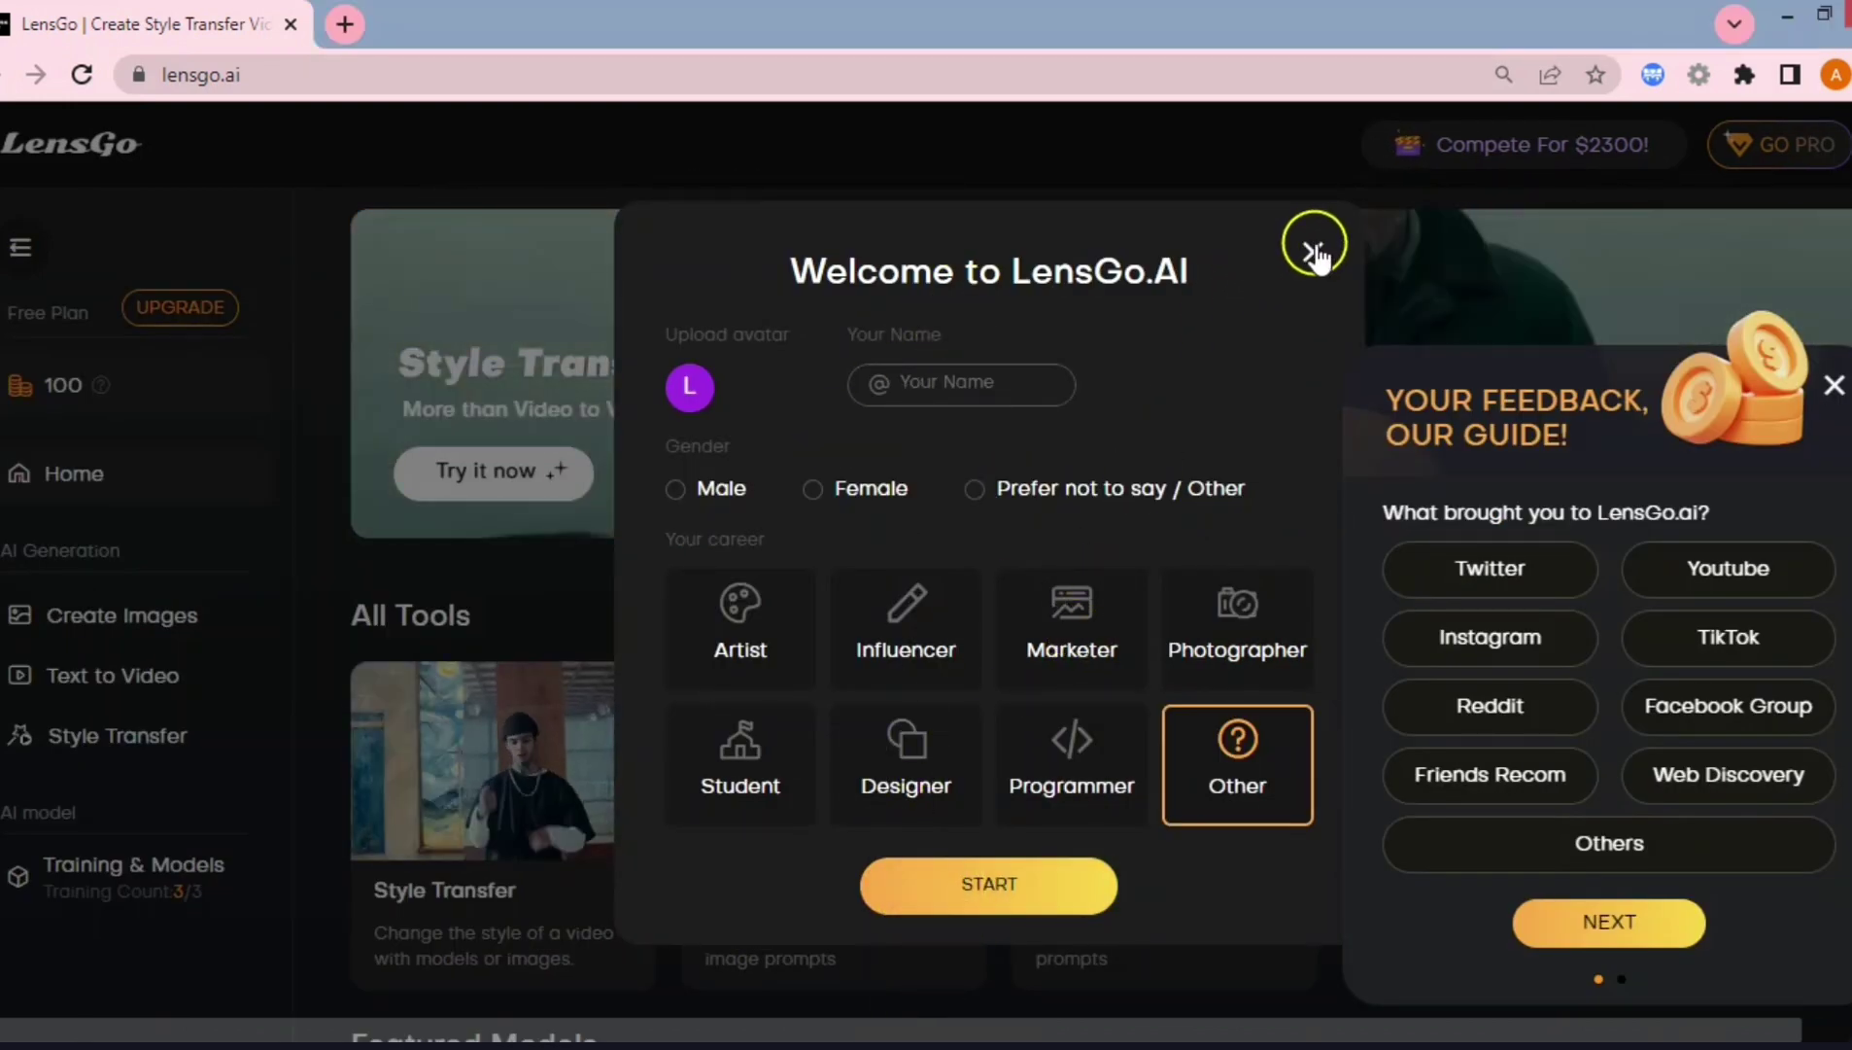
{"action": "left_click", "coordinate": [1311, 252]}
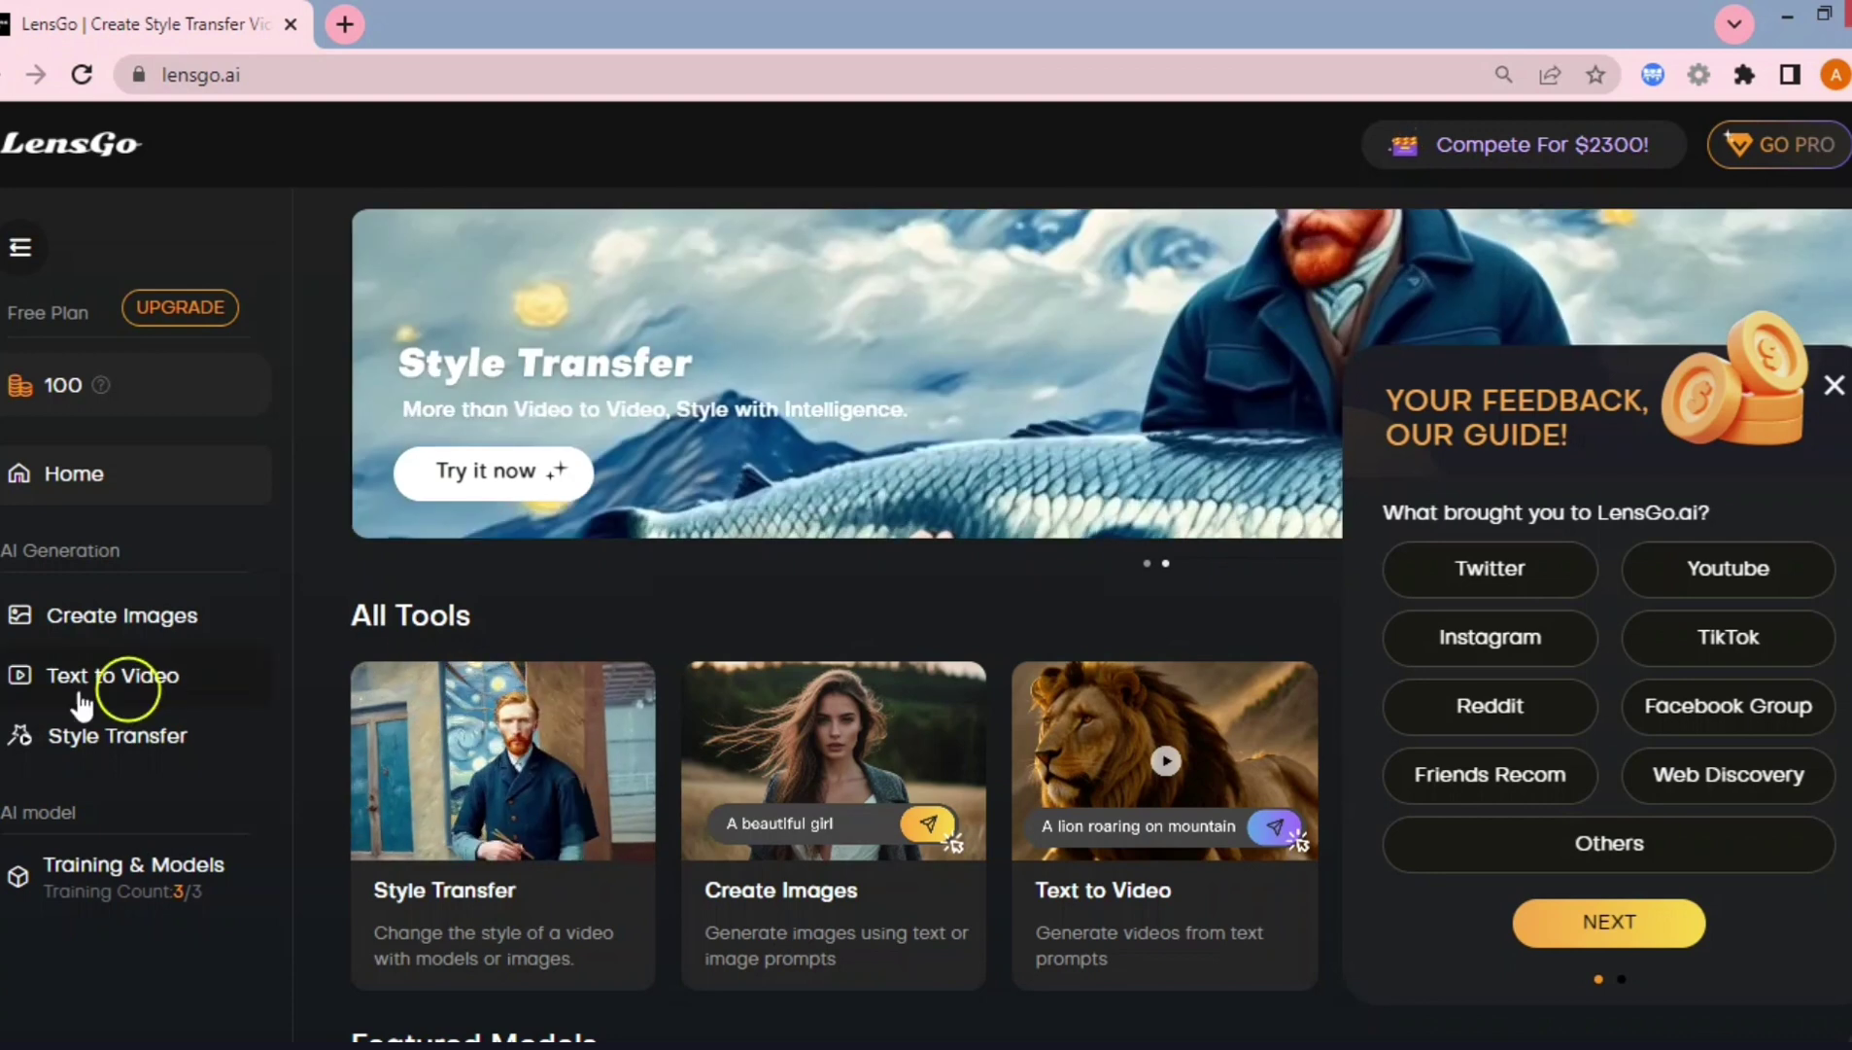
{"action": "left_click", "coordinate": [109, 618]}
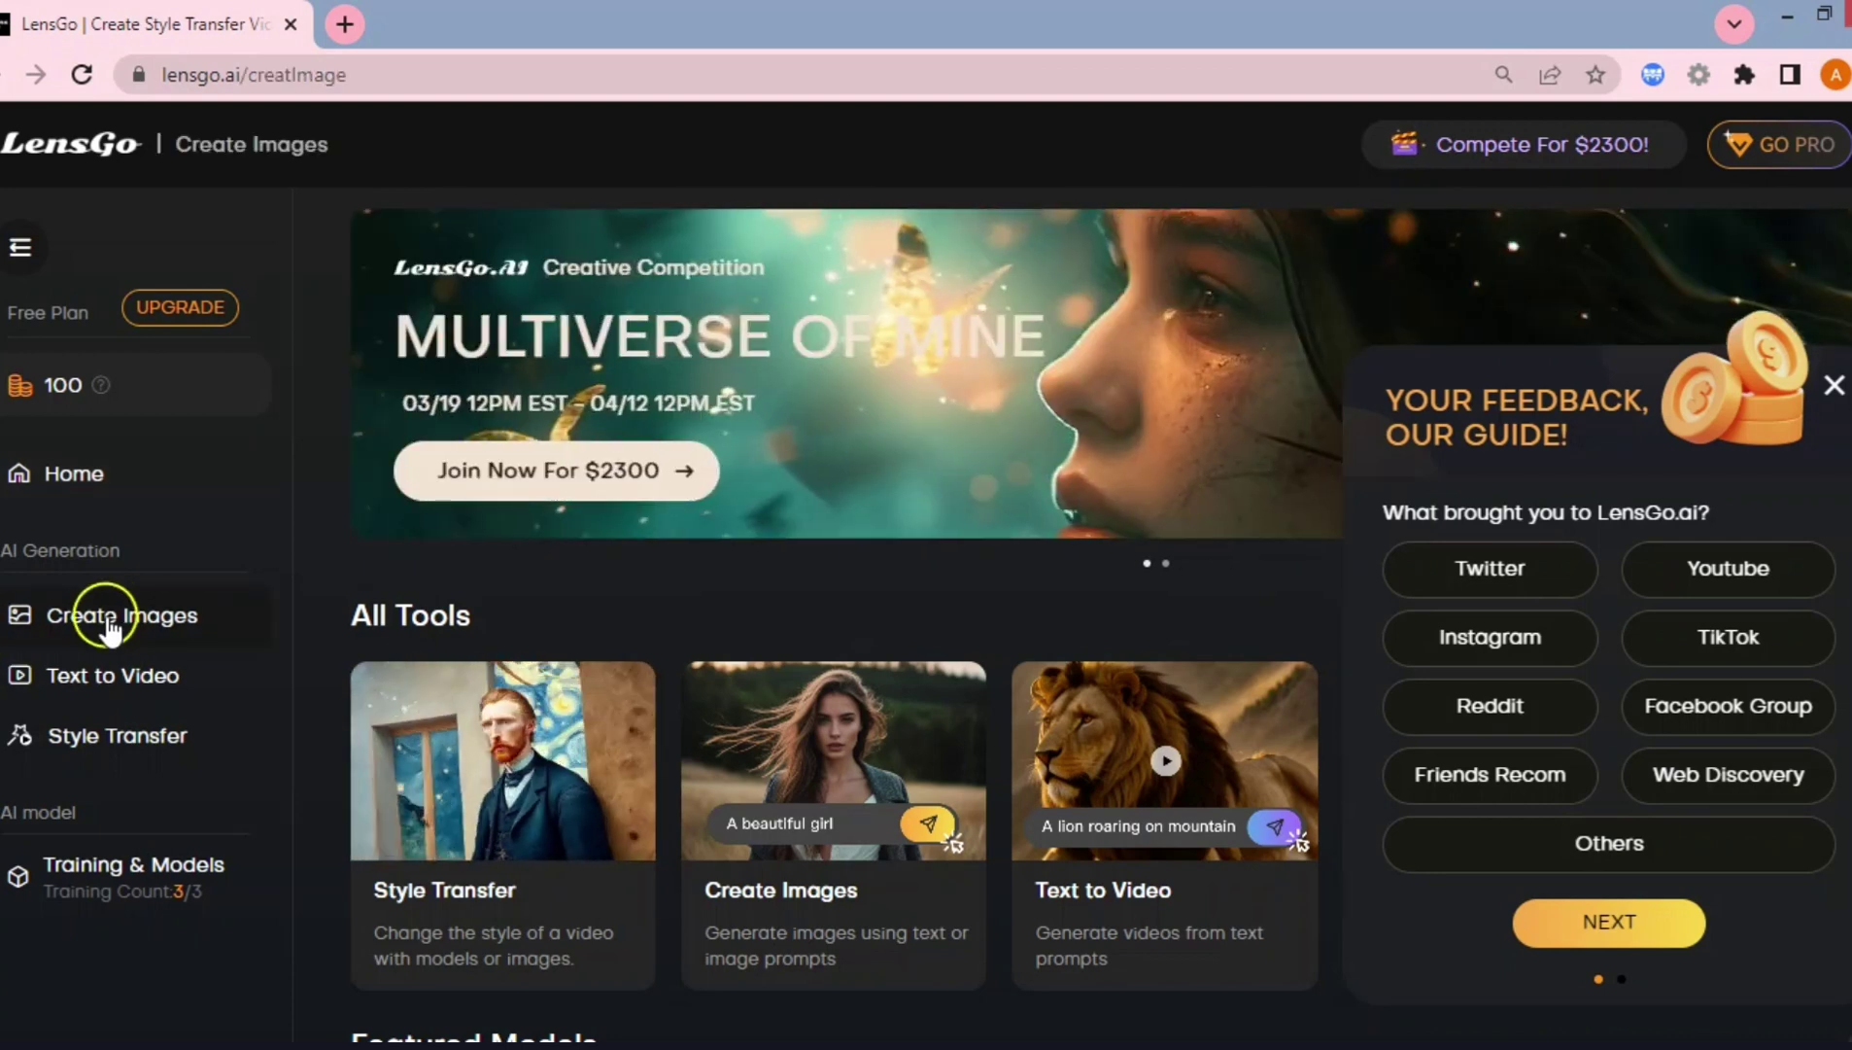
{"action": "left_click", "coordinate": [1834, 386]}
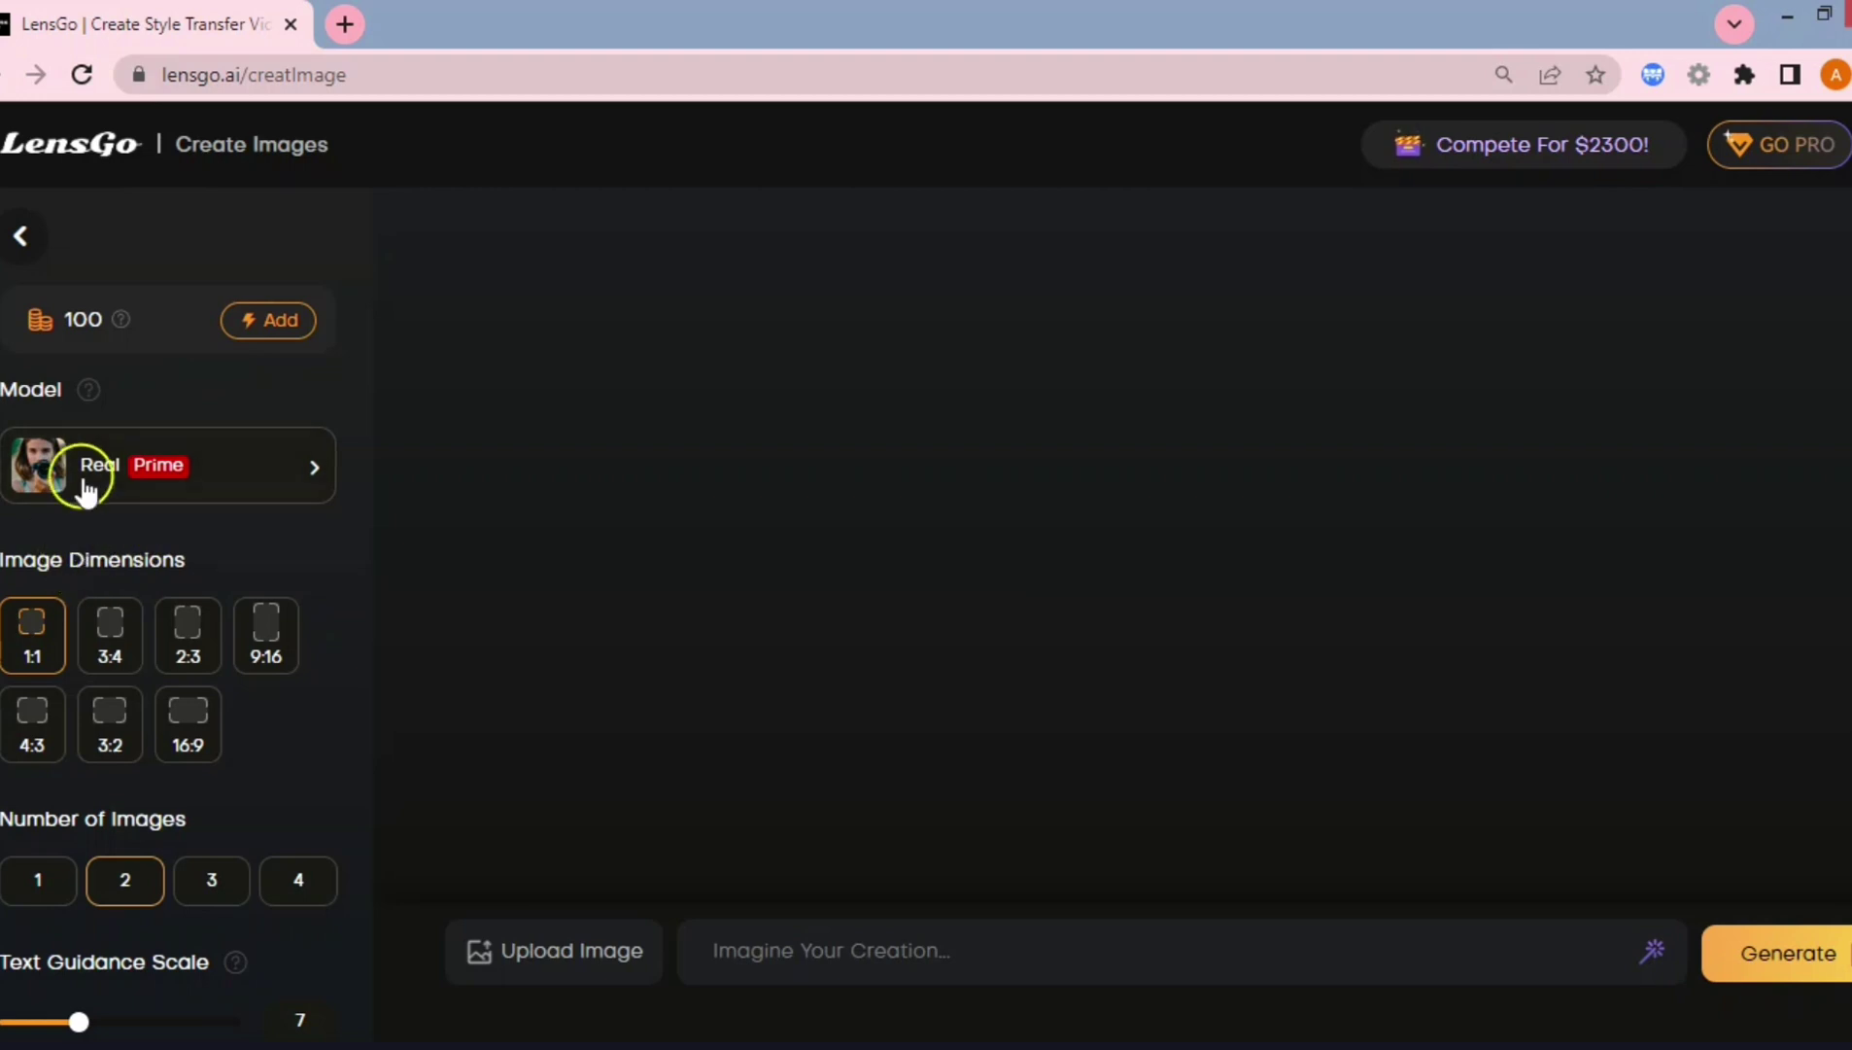
- Browse the core and featured models available for image creation, leaving the Real model selected
{"action": "left_click", "coordinate": [164, 481]}
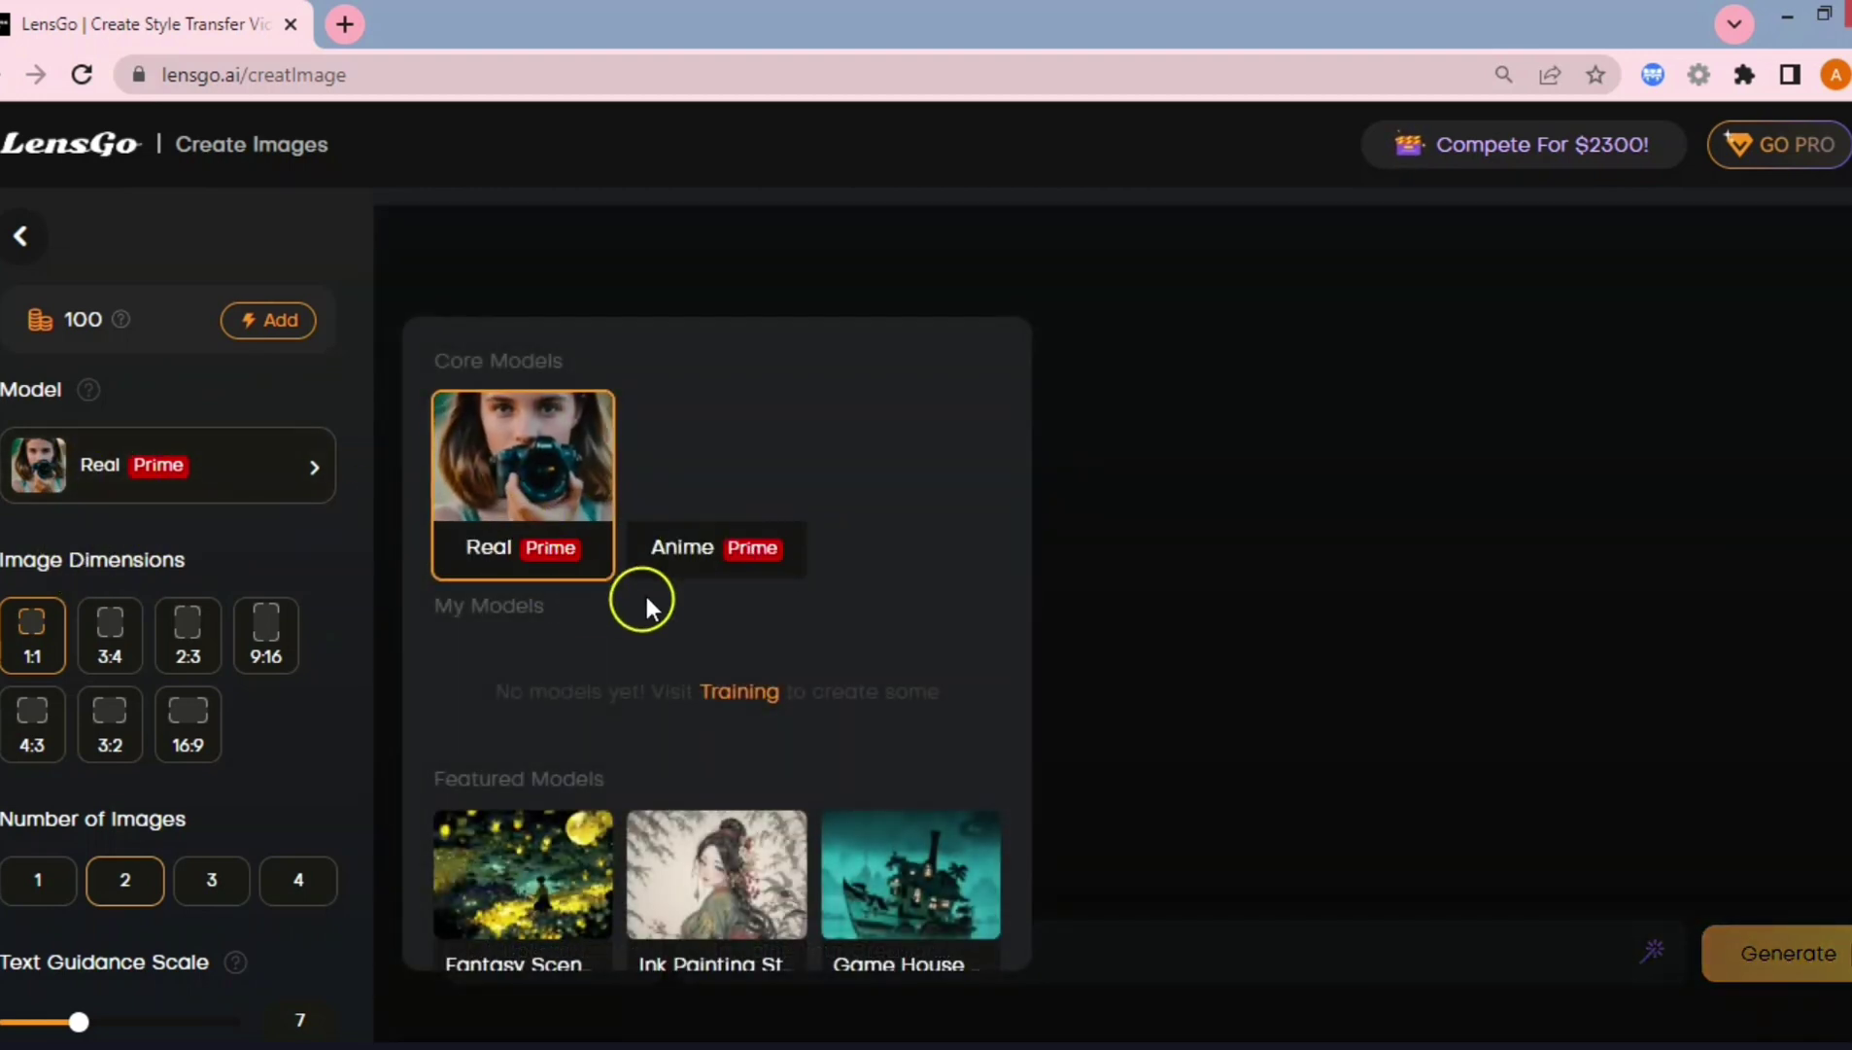
{"action": "scroll", "coordinate": [699, 539], "scroll_direction": "down", "scroll_amount": 3}
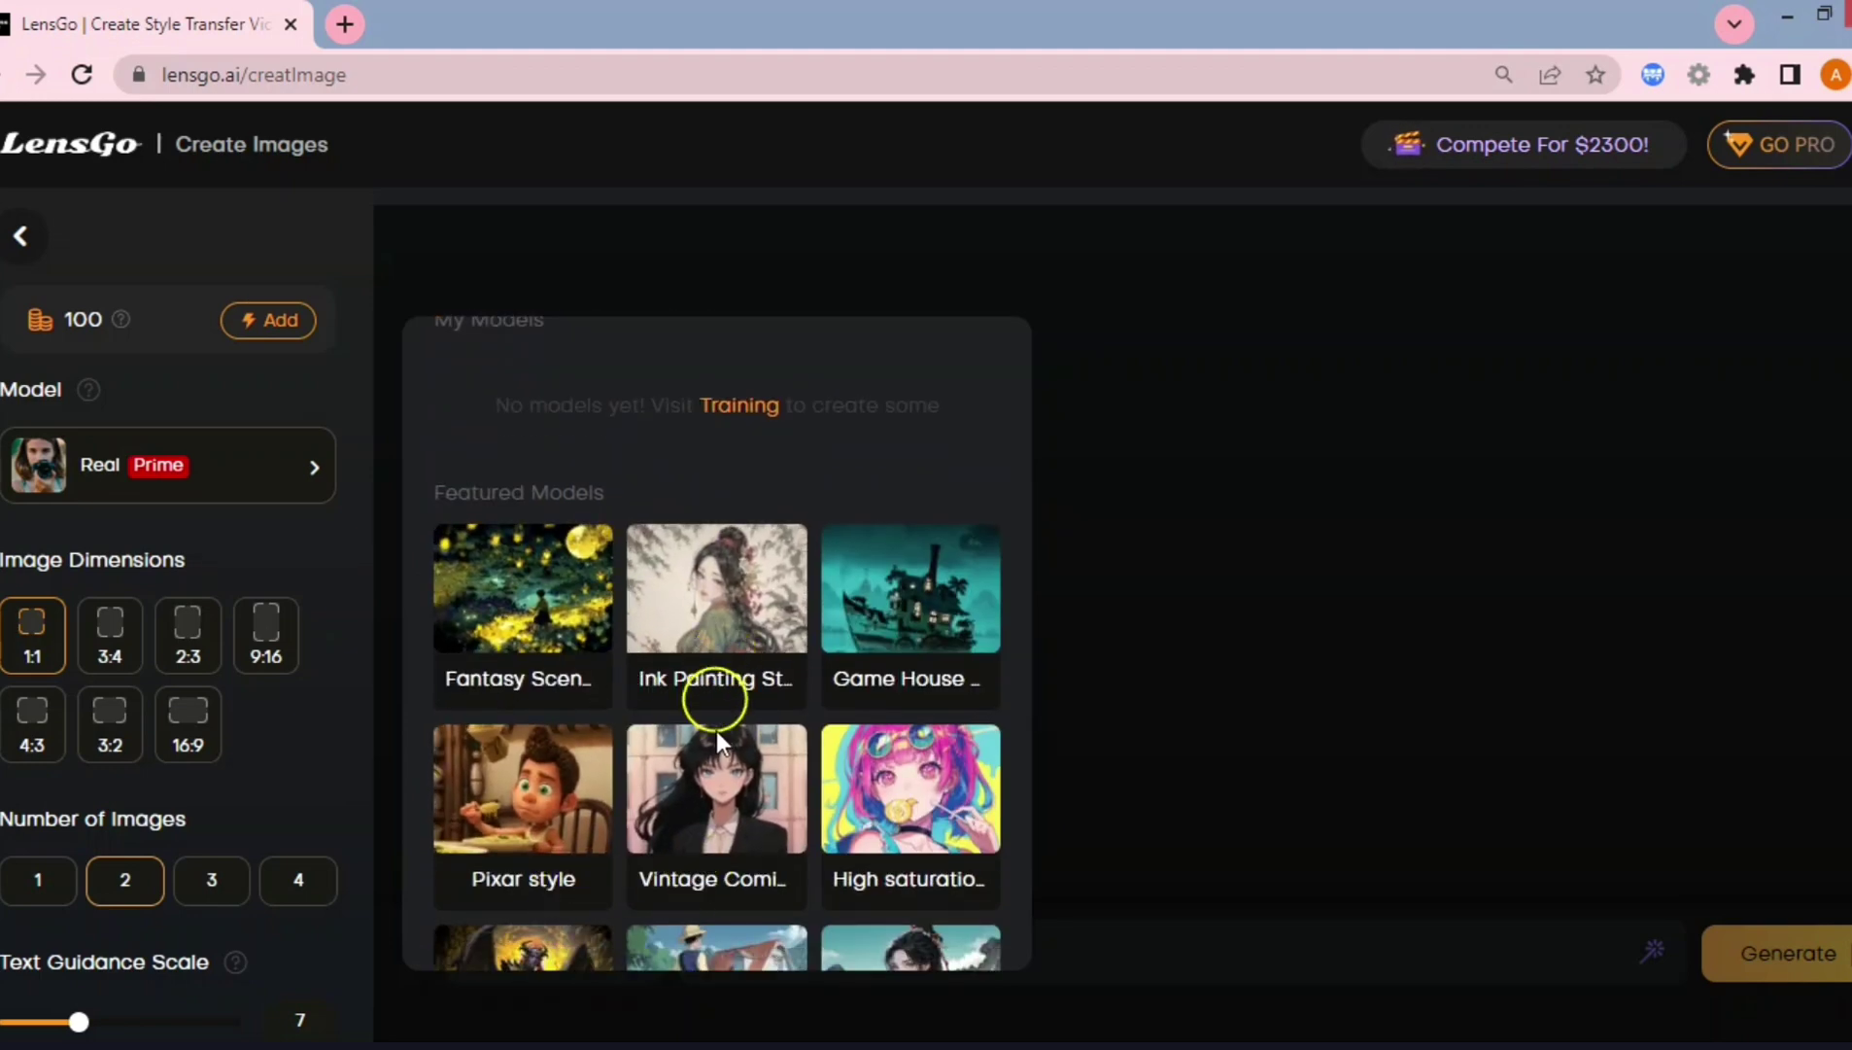
{"action": "scroll", "coordinate": [716, 731], "scroll_direction": "down", "scroll_amount": 4}
{"action": "scroll", "coordinate": [611, 863], "scroll_direction": "down", "scroll_amount": 1}
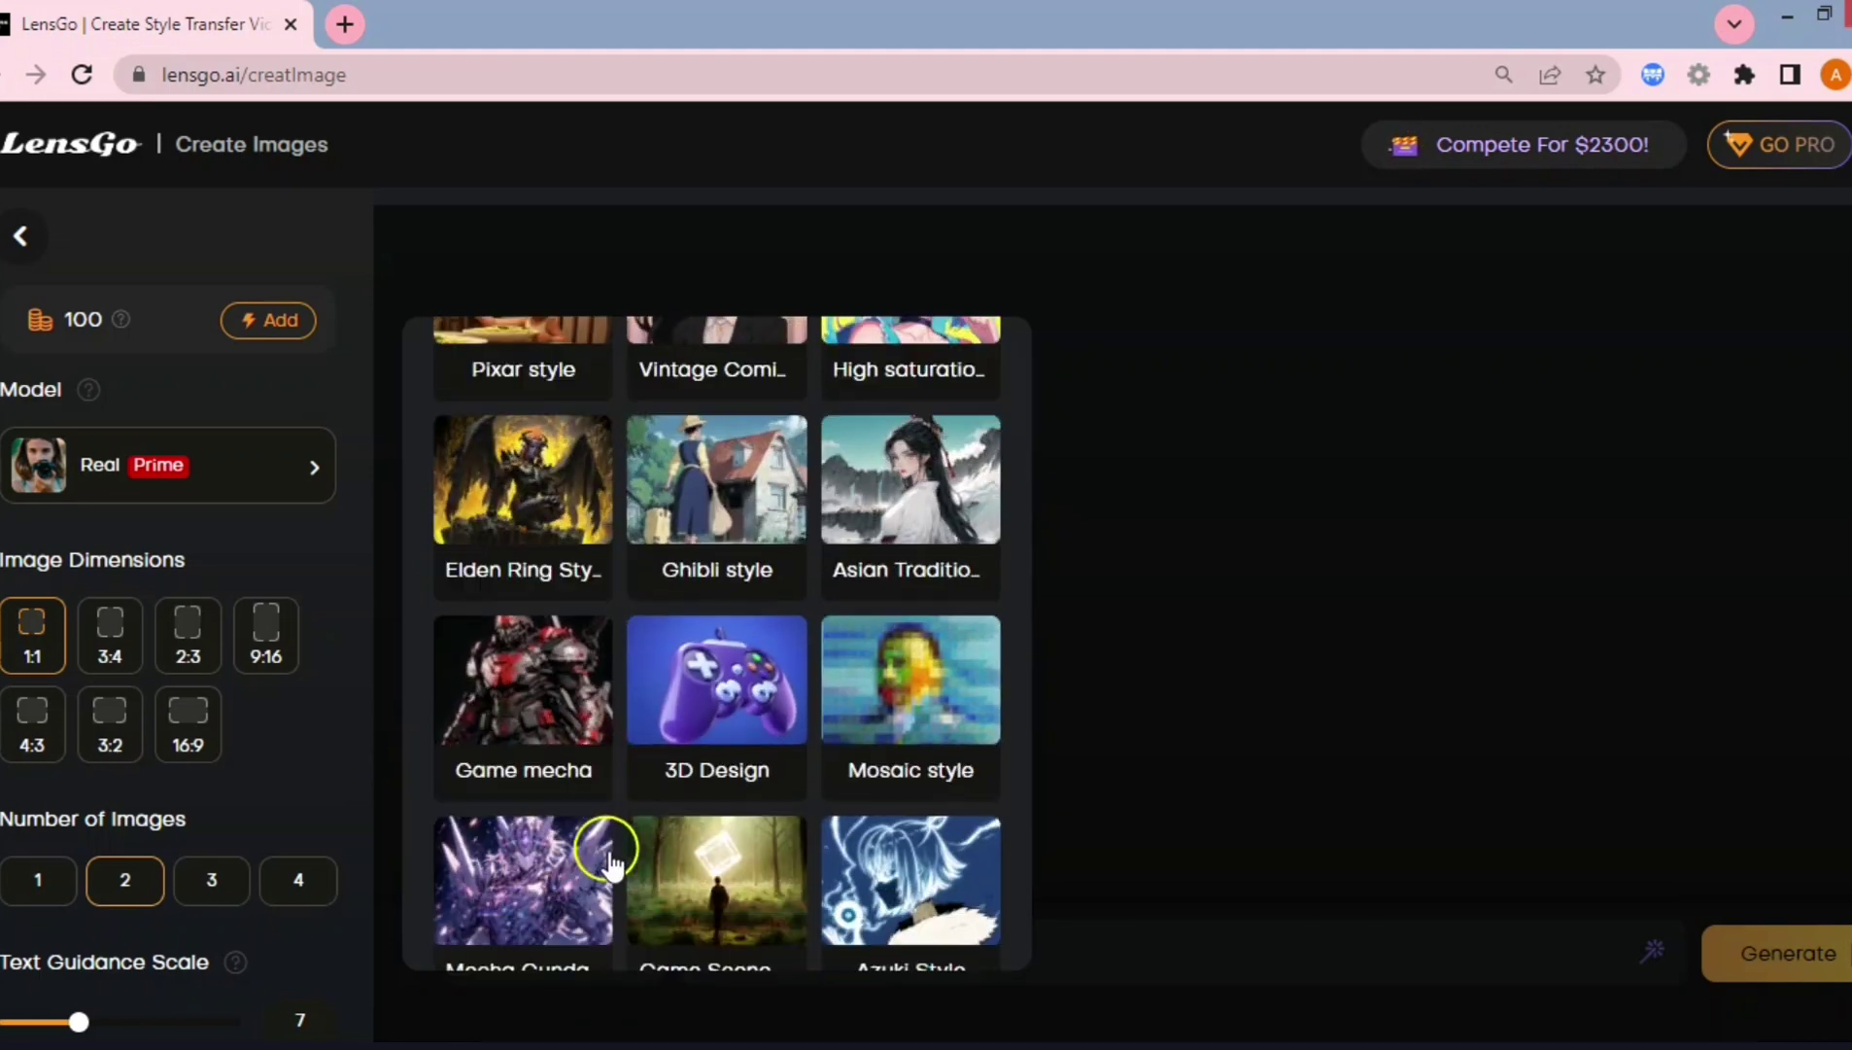
{"action": "scroll", "coordinate": [641, 854], "scroll_direction": "down", "scroll_amount": 2}
{"action": "scroll", "coordinate": [631, 700], "scroll_direction": "up", "scroll_amount": 6}
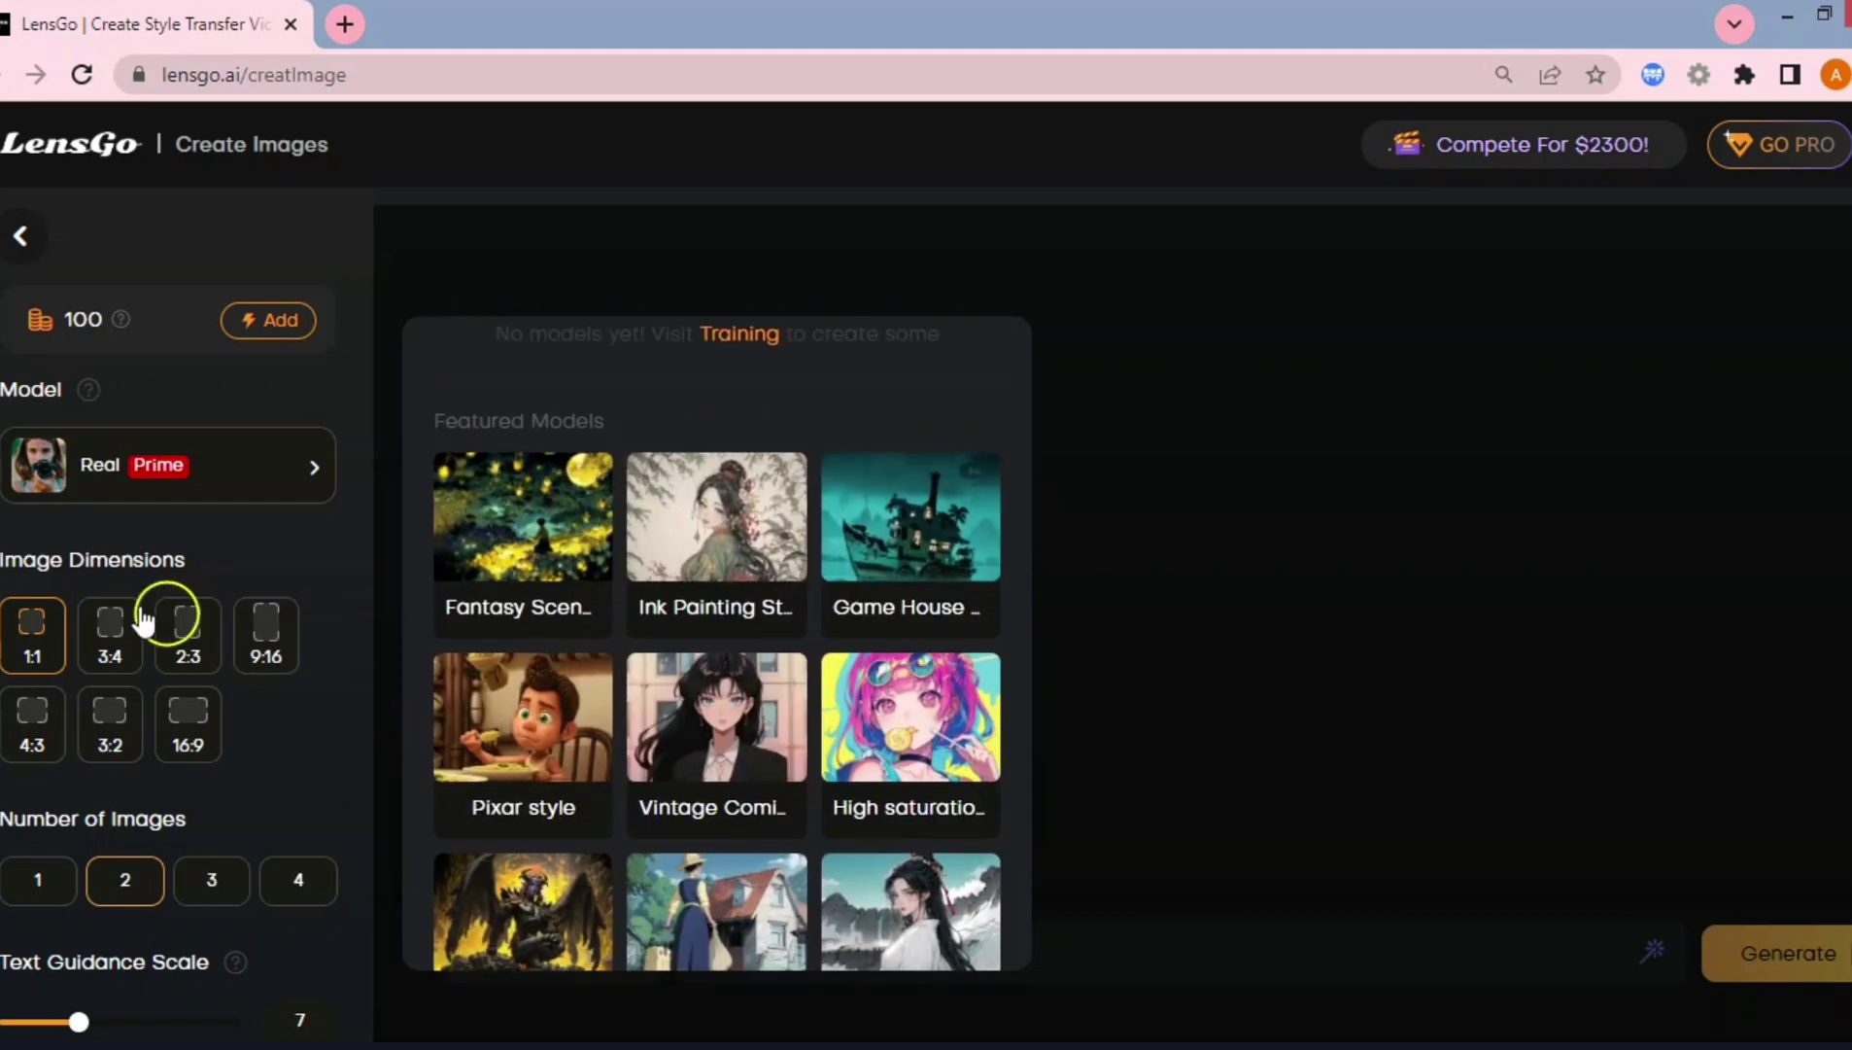
{"action": "left_click", "coordinate": [41, 571]}
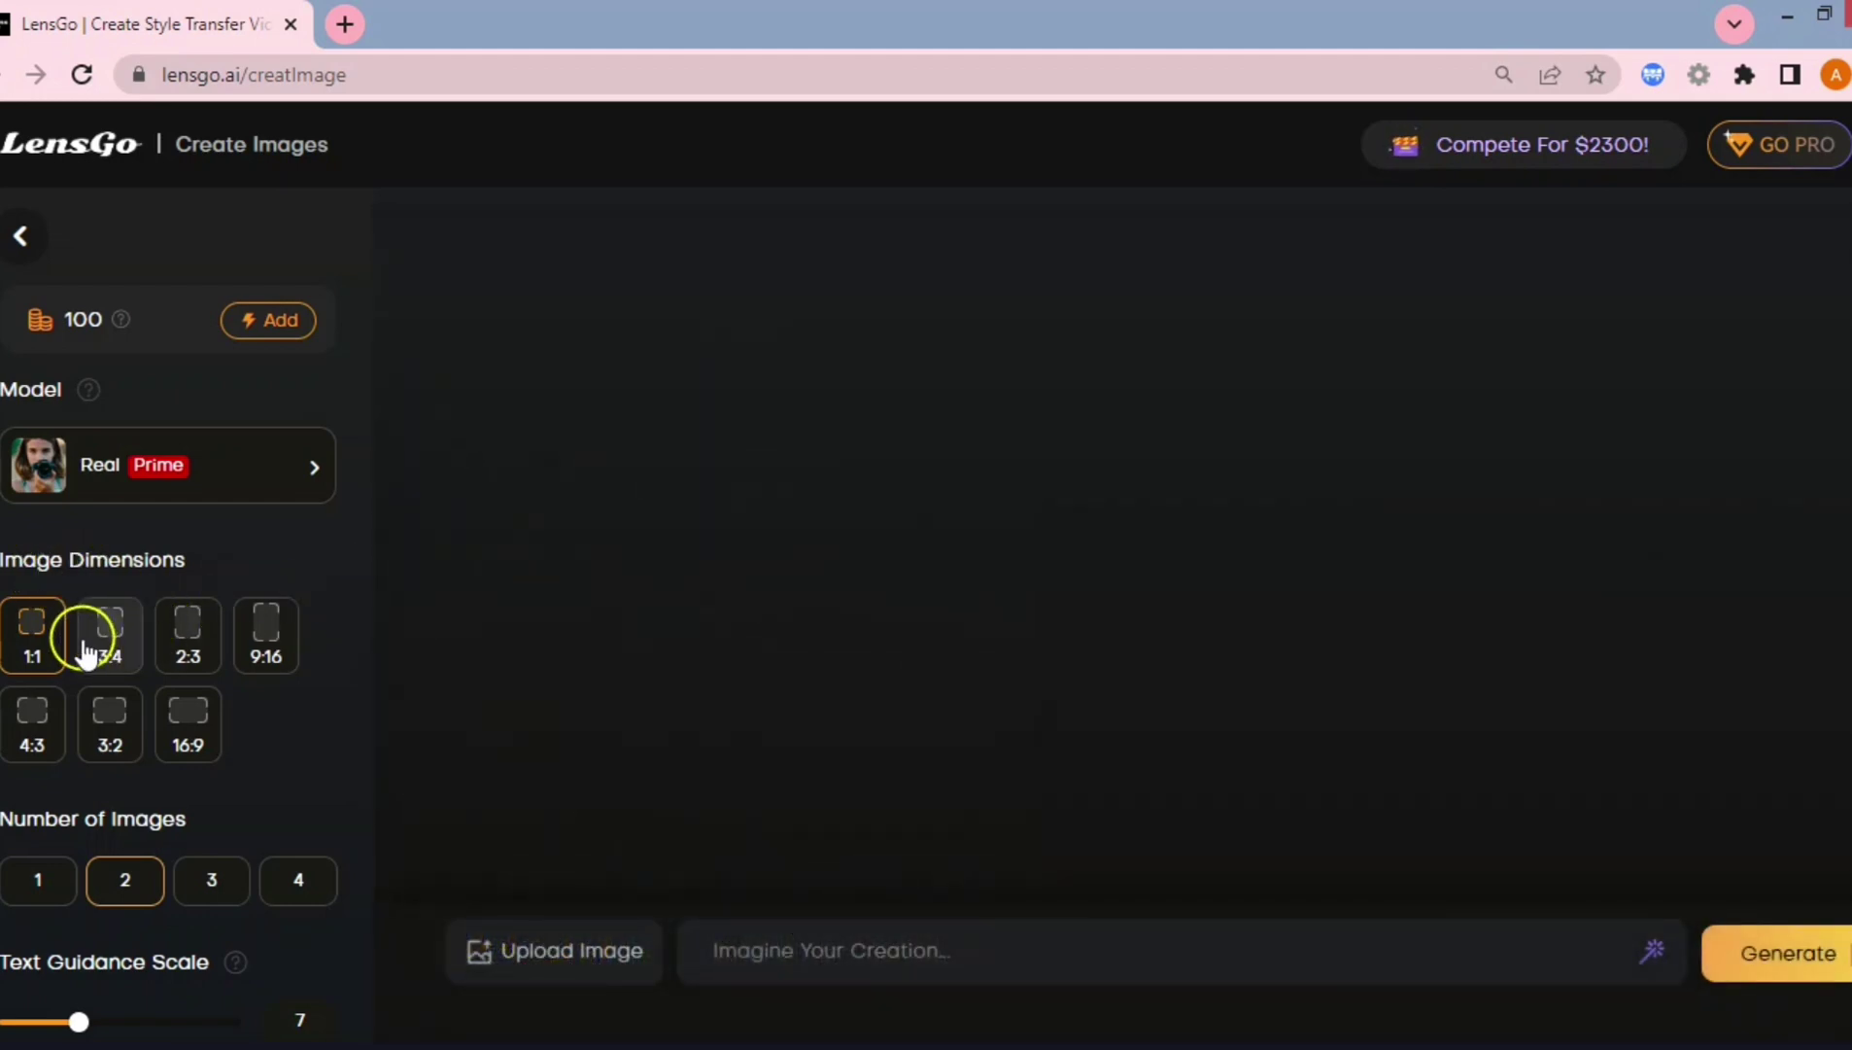
- Try several image dimension ratios and image counts, returning to 1:1 and 2 images
{"action": "left_click", "coordinate": [127, 643]}
{"action": "left_click", "coordinate": [194, 642]}
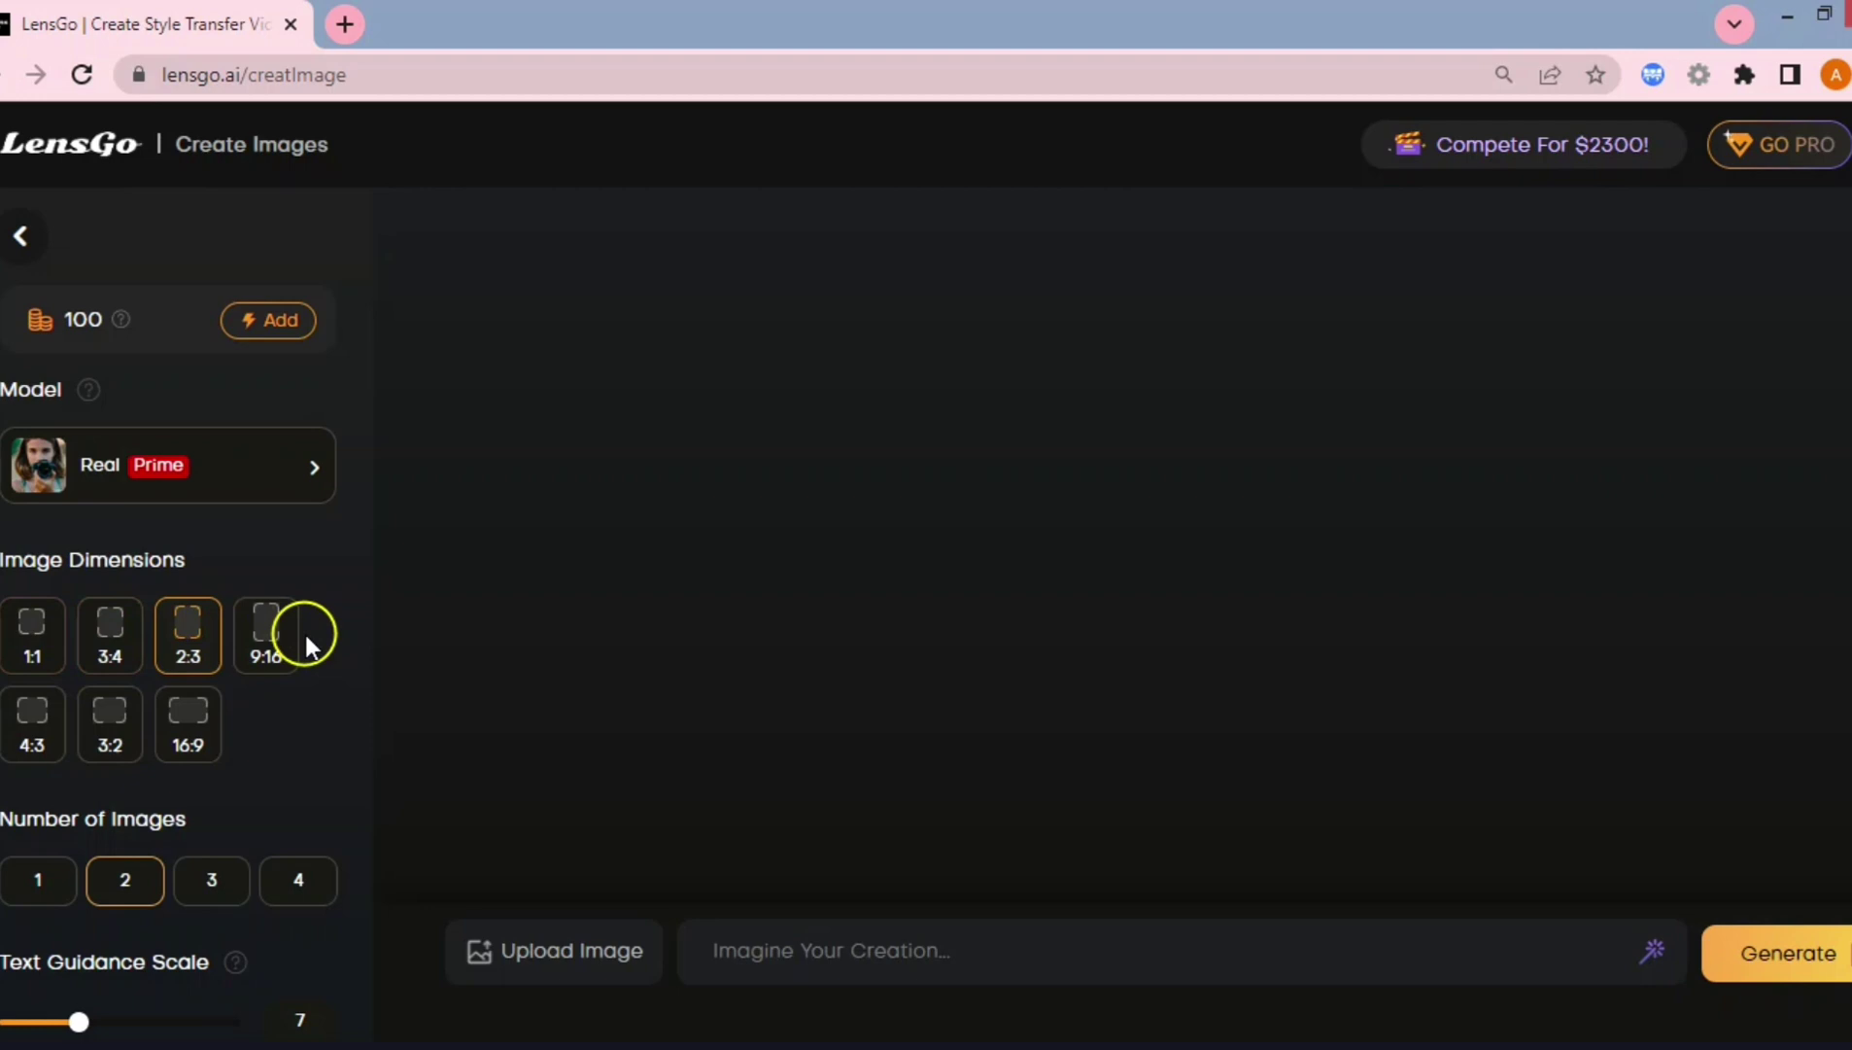
{"action": "left_click", "coordinate": [264, 661]}
{"action": "left_click", "coordinate": [205, 731]}
{"action": "scroll", "coordinate": [205, 731], "scroll_direction": "down", "scroll_amount": 2}
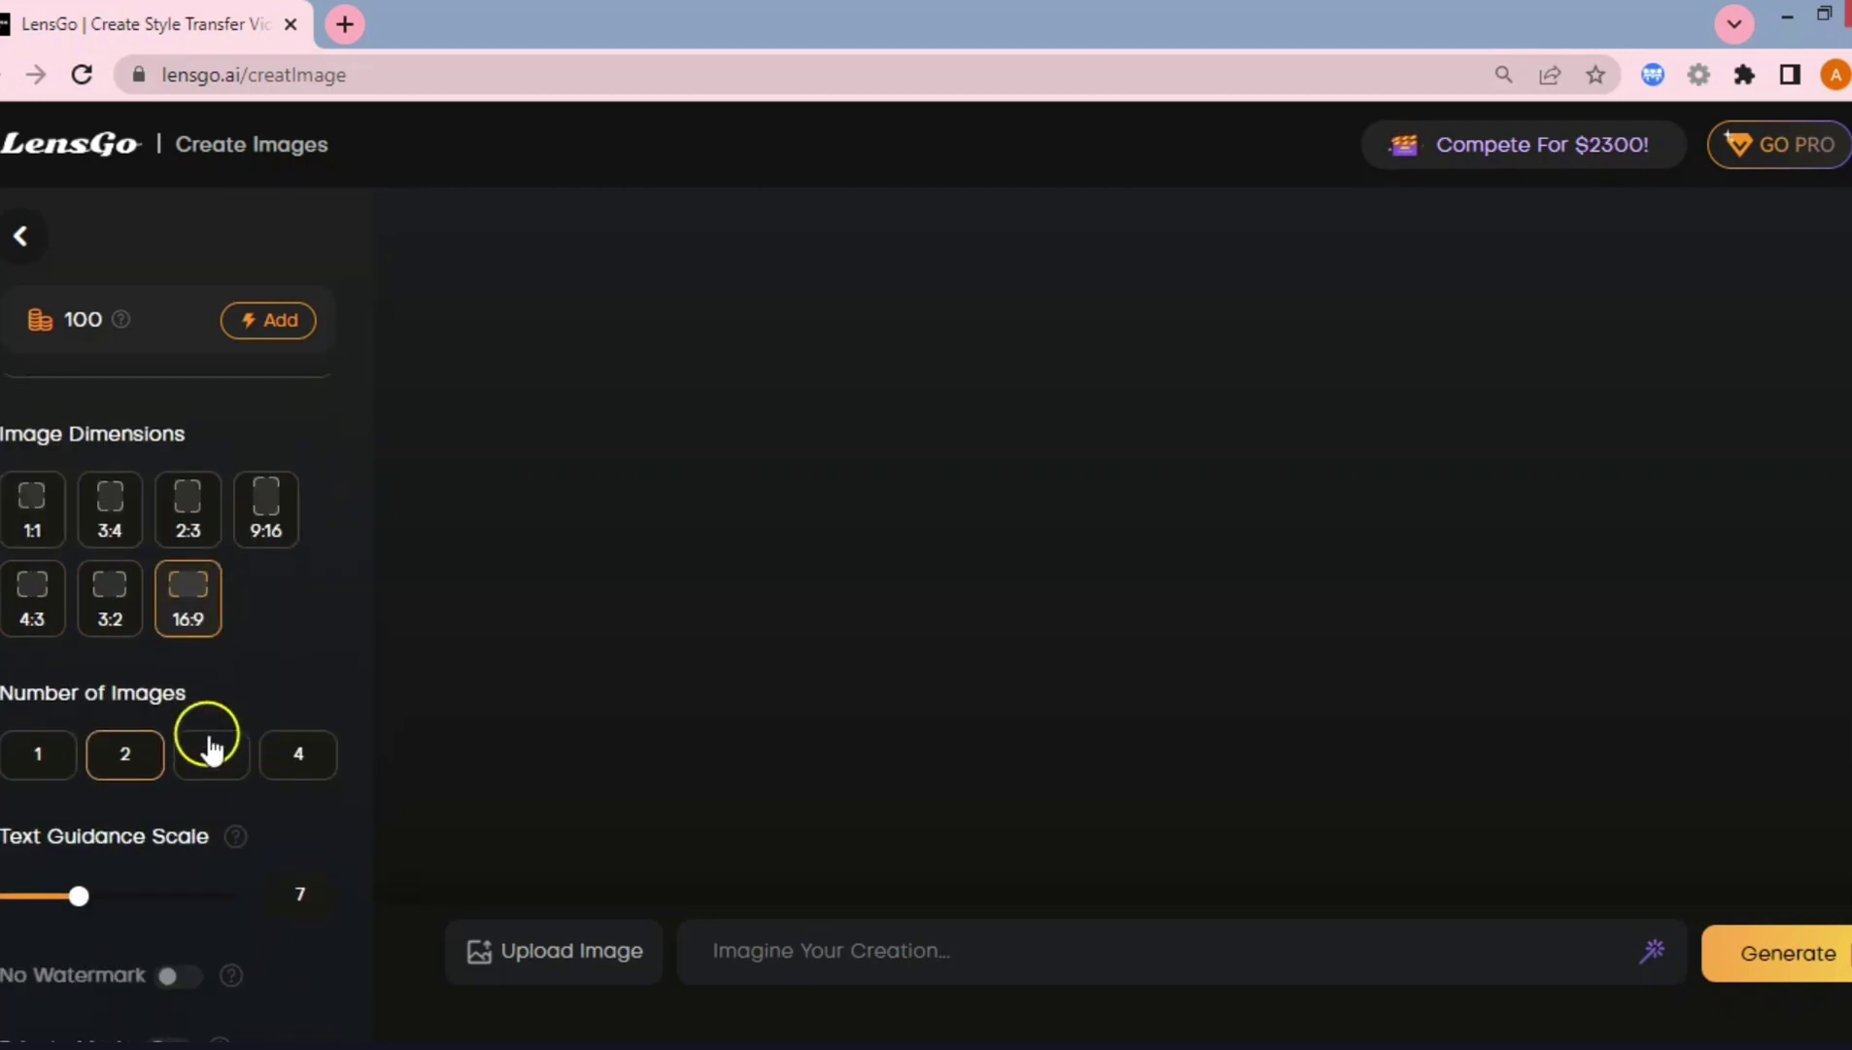
{"action": "left_click", "coordinate": [86, 583]}
{"action": "left_click", "coordinate": [25, 578]}
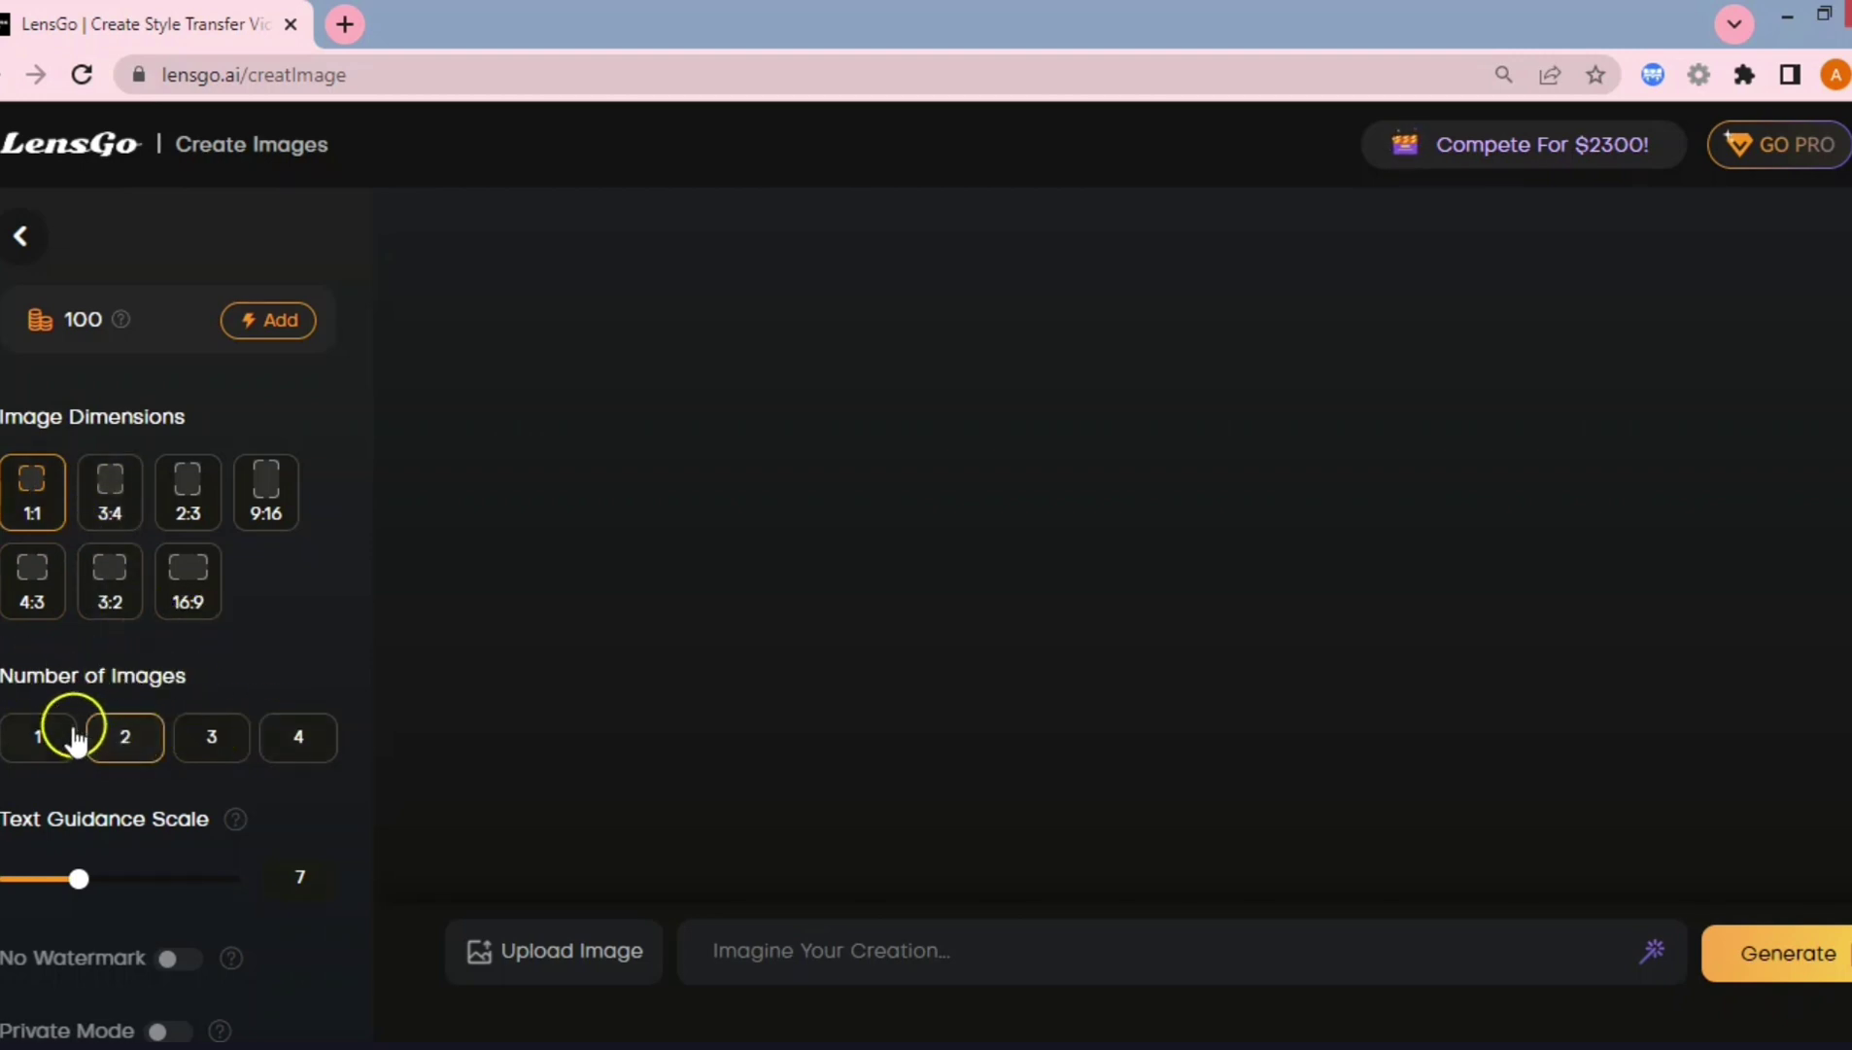
{"action": "left_click", "coordinate": [307, 748]}
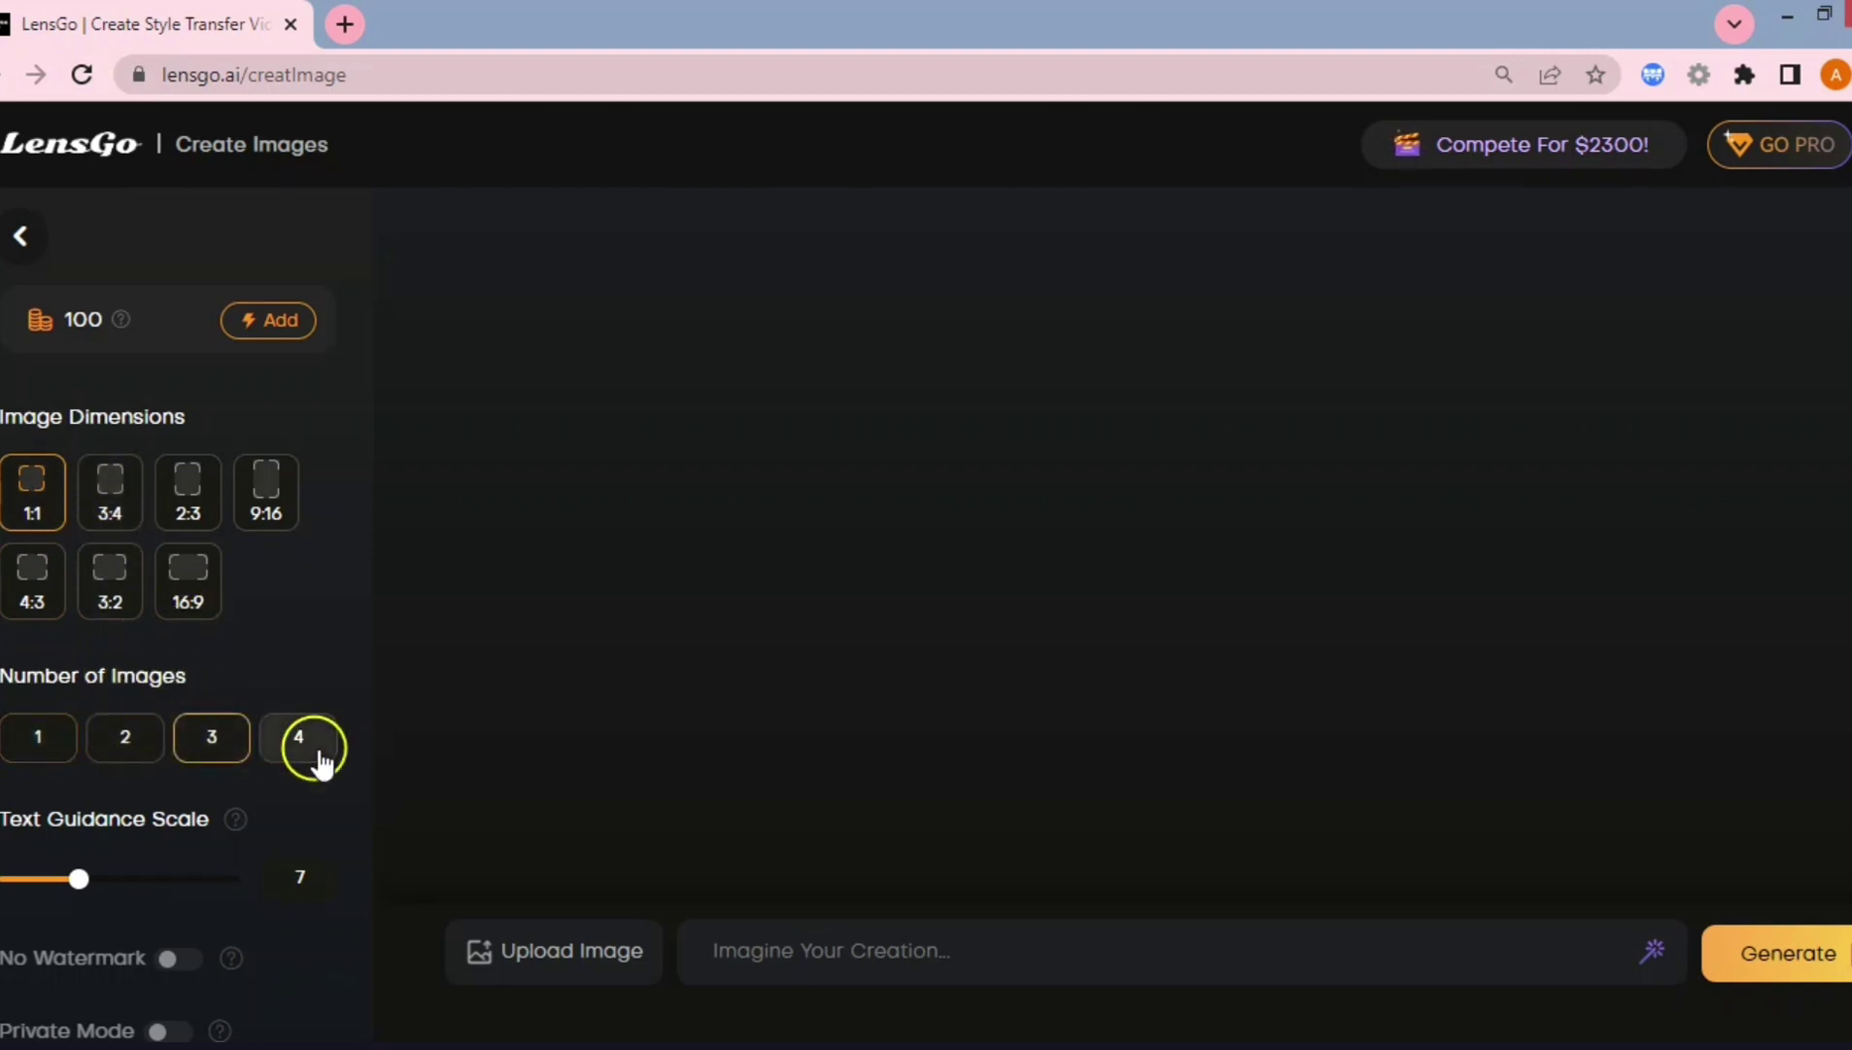
{"action": "left_click", "coordinate": [127, 738]}
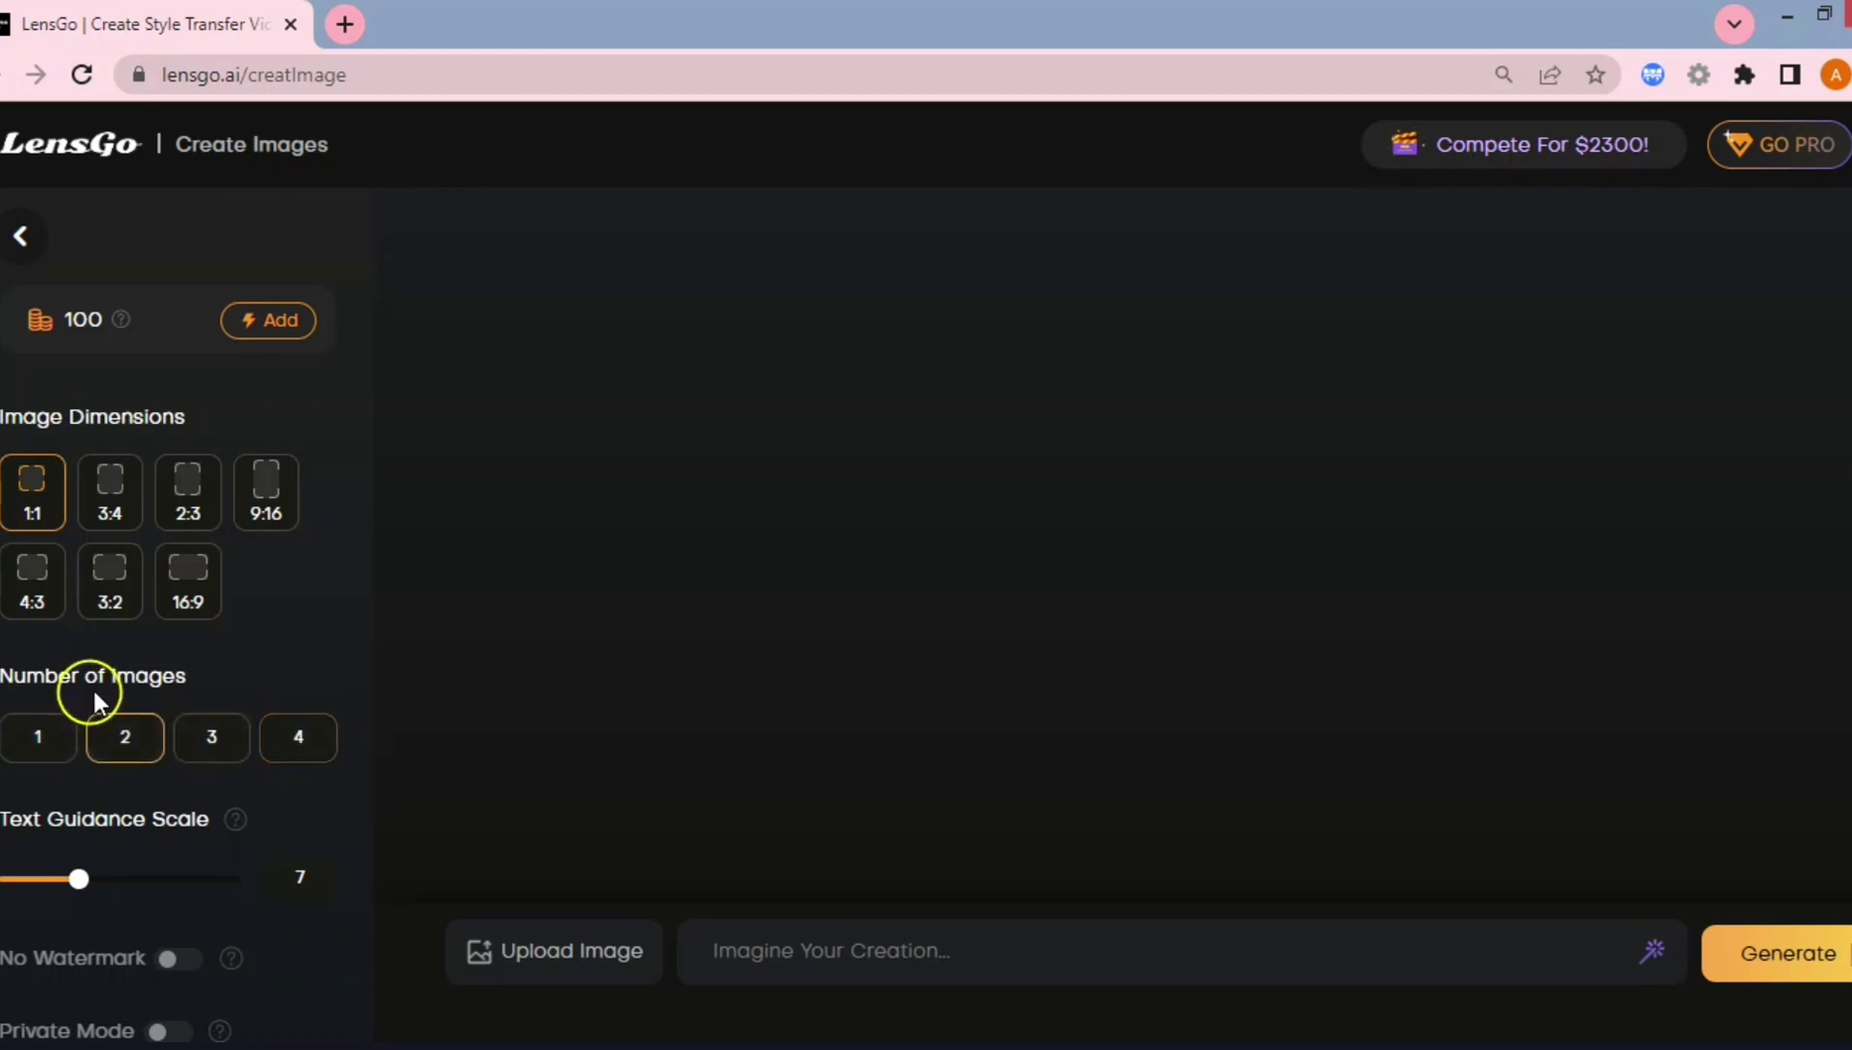
- Enable Negative Prompts and look over its default prompt text
{"action": "scroll", "coordinate": [136, 660], "scroll_direction": "down", "scroll_amount": 3}
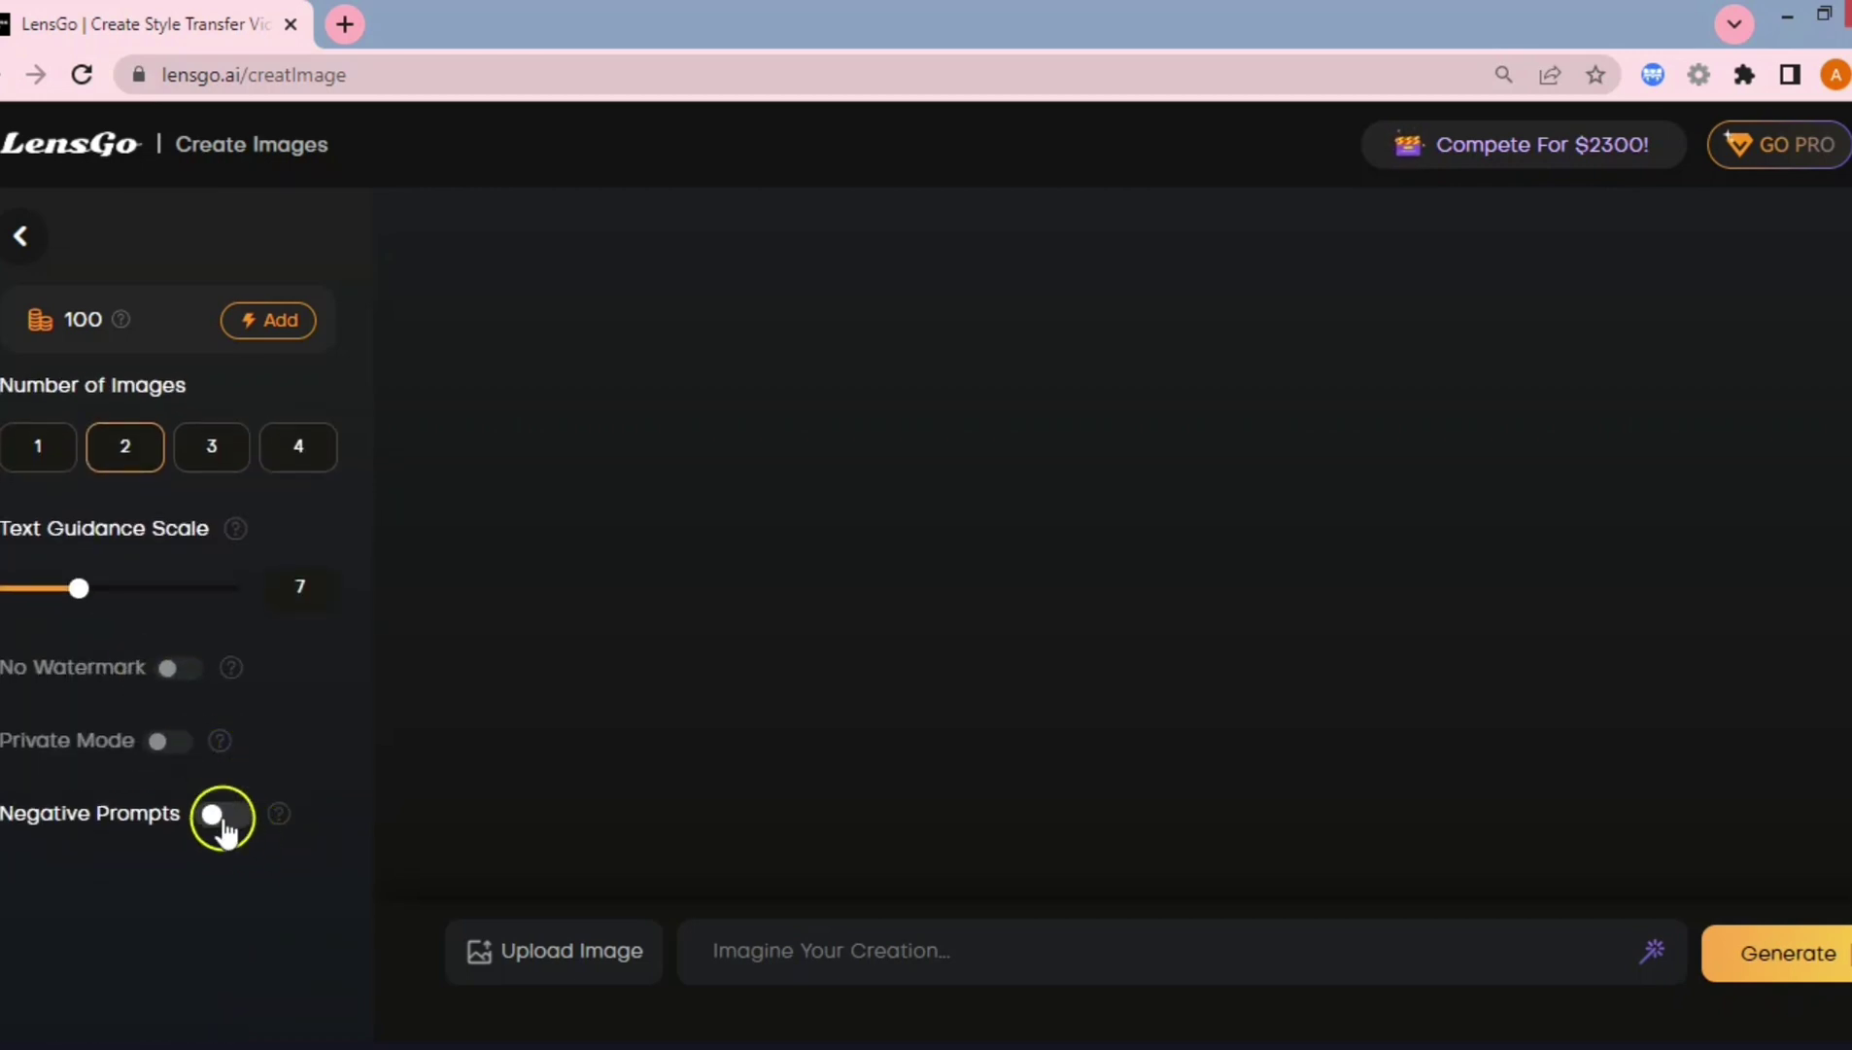
{"action": "left_click", "coordinate": [222, 814]}
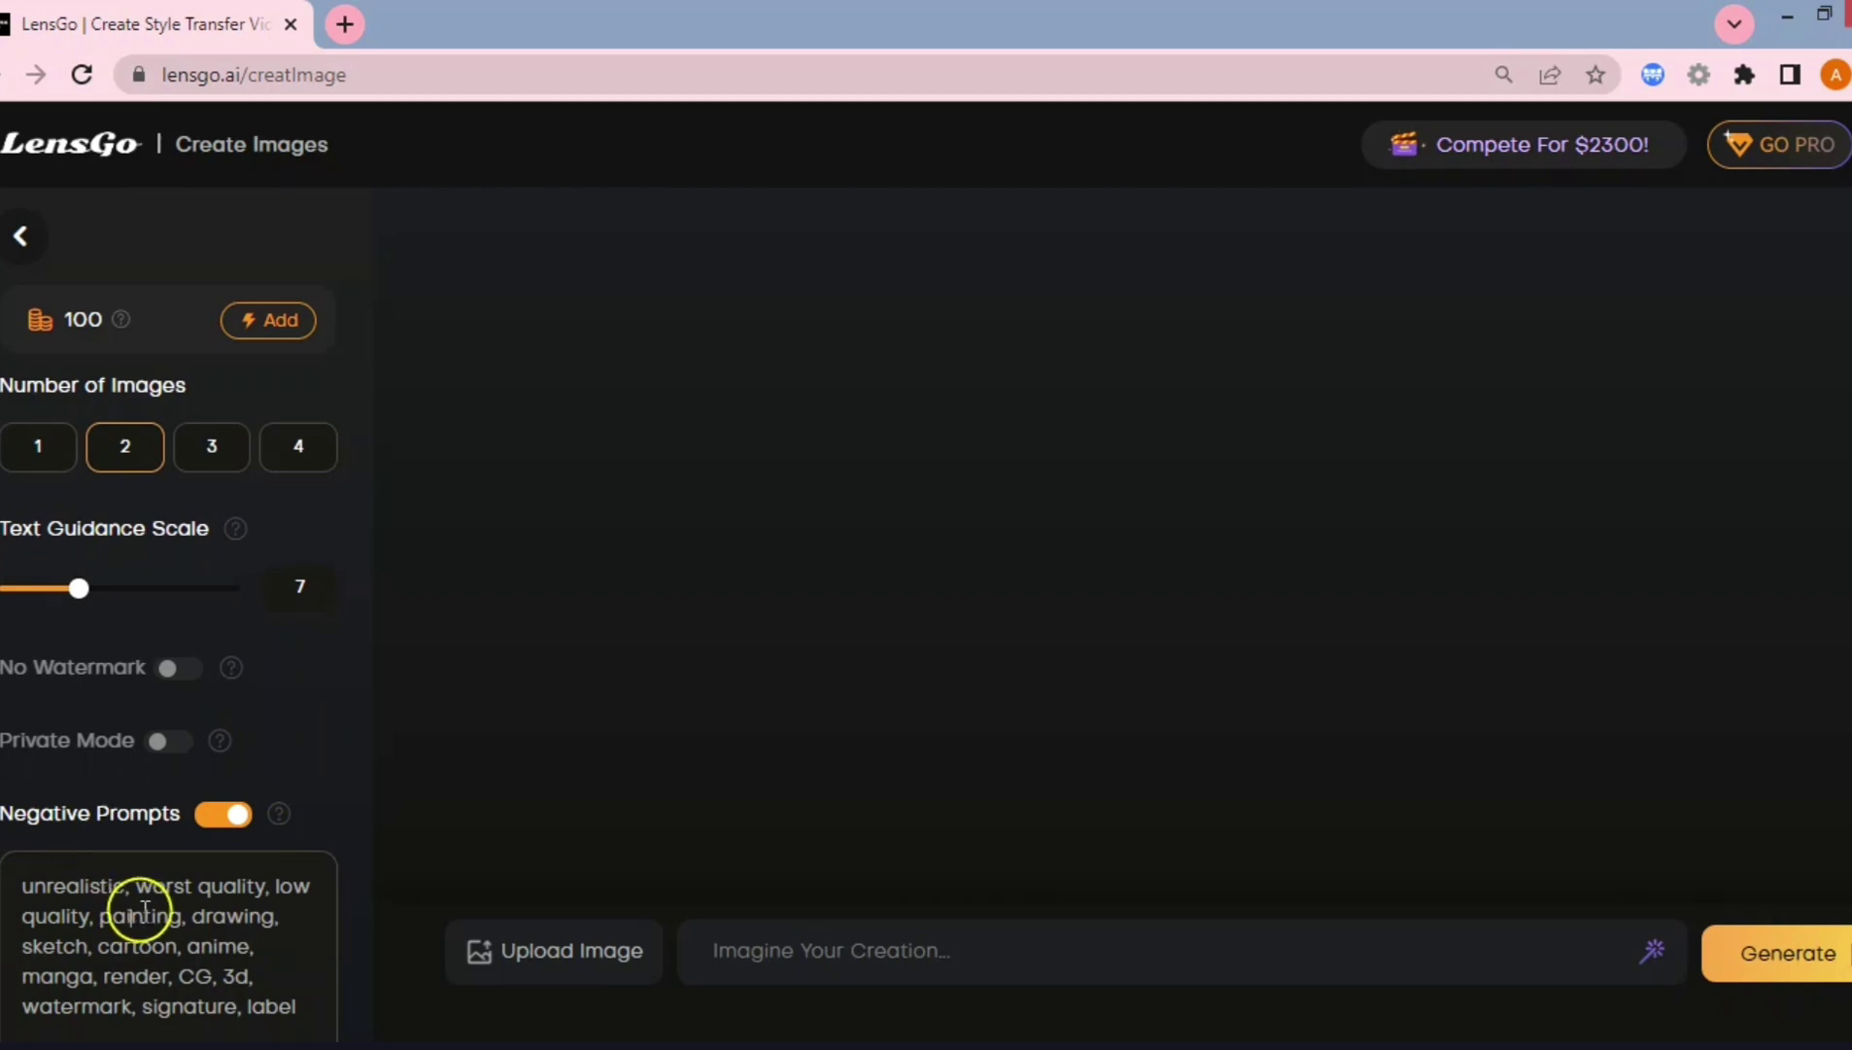
{"action": "scroll", "coordinate": [141, 903], "scroll_direction": "down", "scroll_amount": 2}
{"action": "left_click_drag", "start_coordinate": [220, 836], "coordinate": [129, 783]}
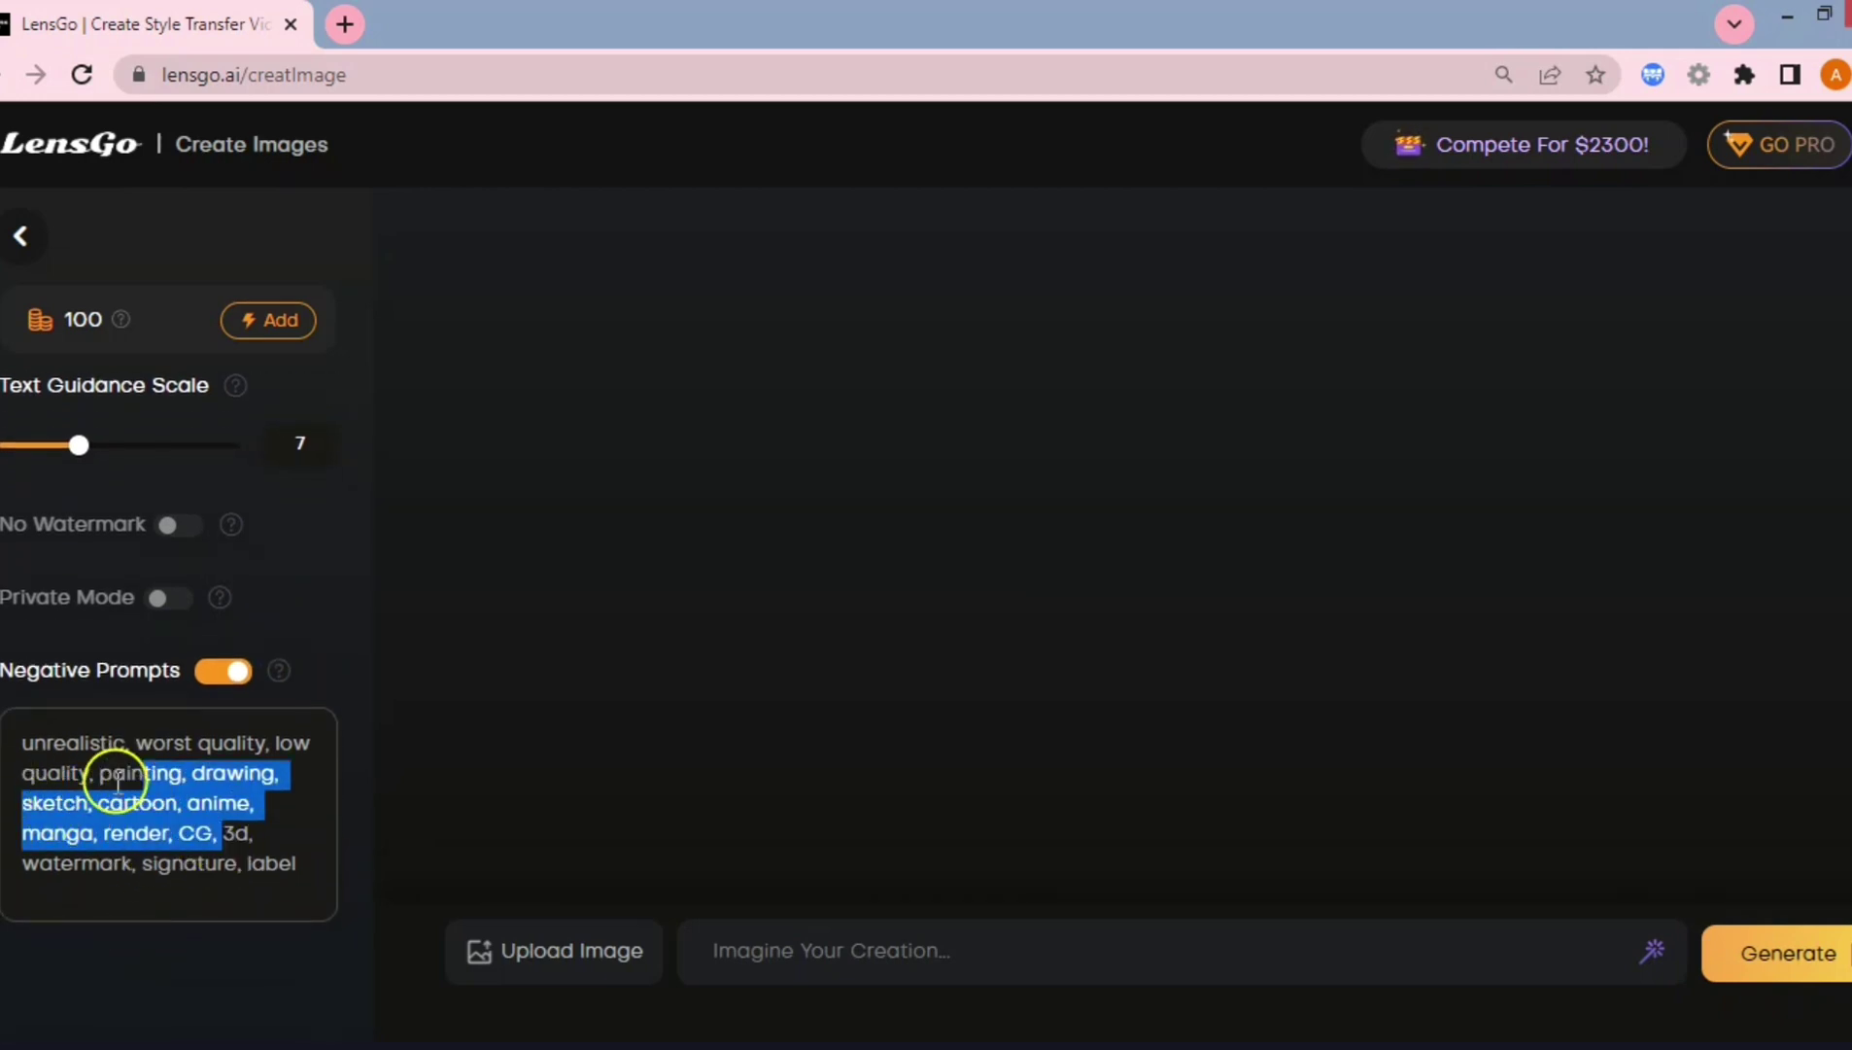
{"action": "left_click", "coordinate": [281, 785]}
- Choose the Fantasy Scenes featured model and enter the prompt "Cenmetic and well detailed"
{"action": "scroll", "coordinate": [211, 571], "scroll_direction": "up", "scroll_amount": 5}
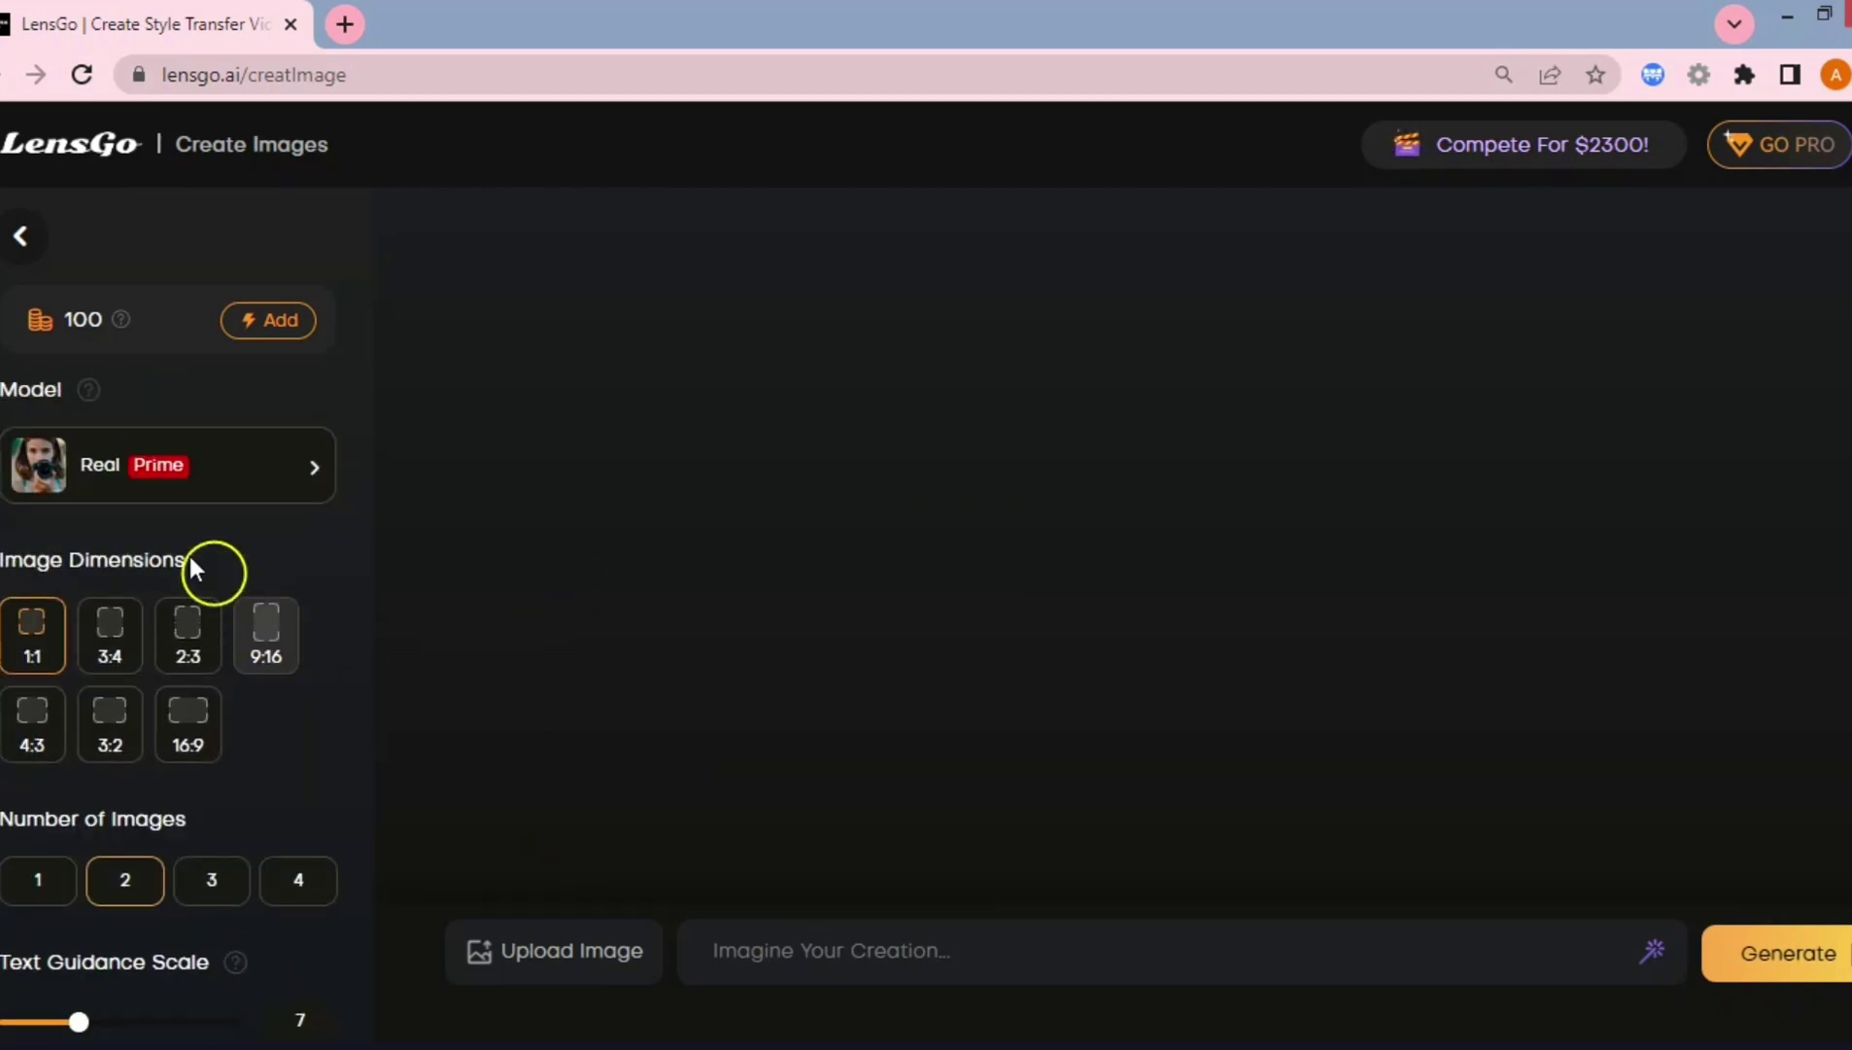
{"action": "left_click", "coordinate": [178, 483]}
{"action": "scroll", "coordinate": [544, 797], "scroll_direction": "down", "scroll_amount": 3}
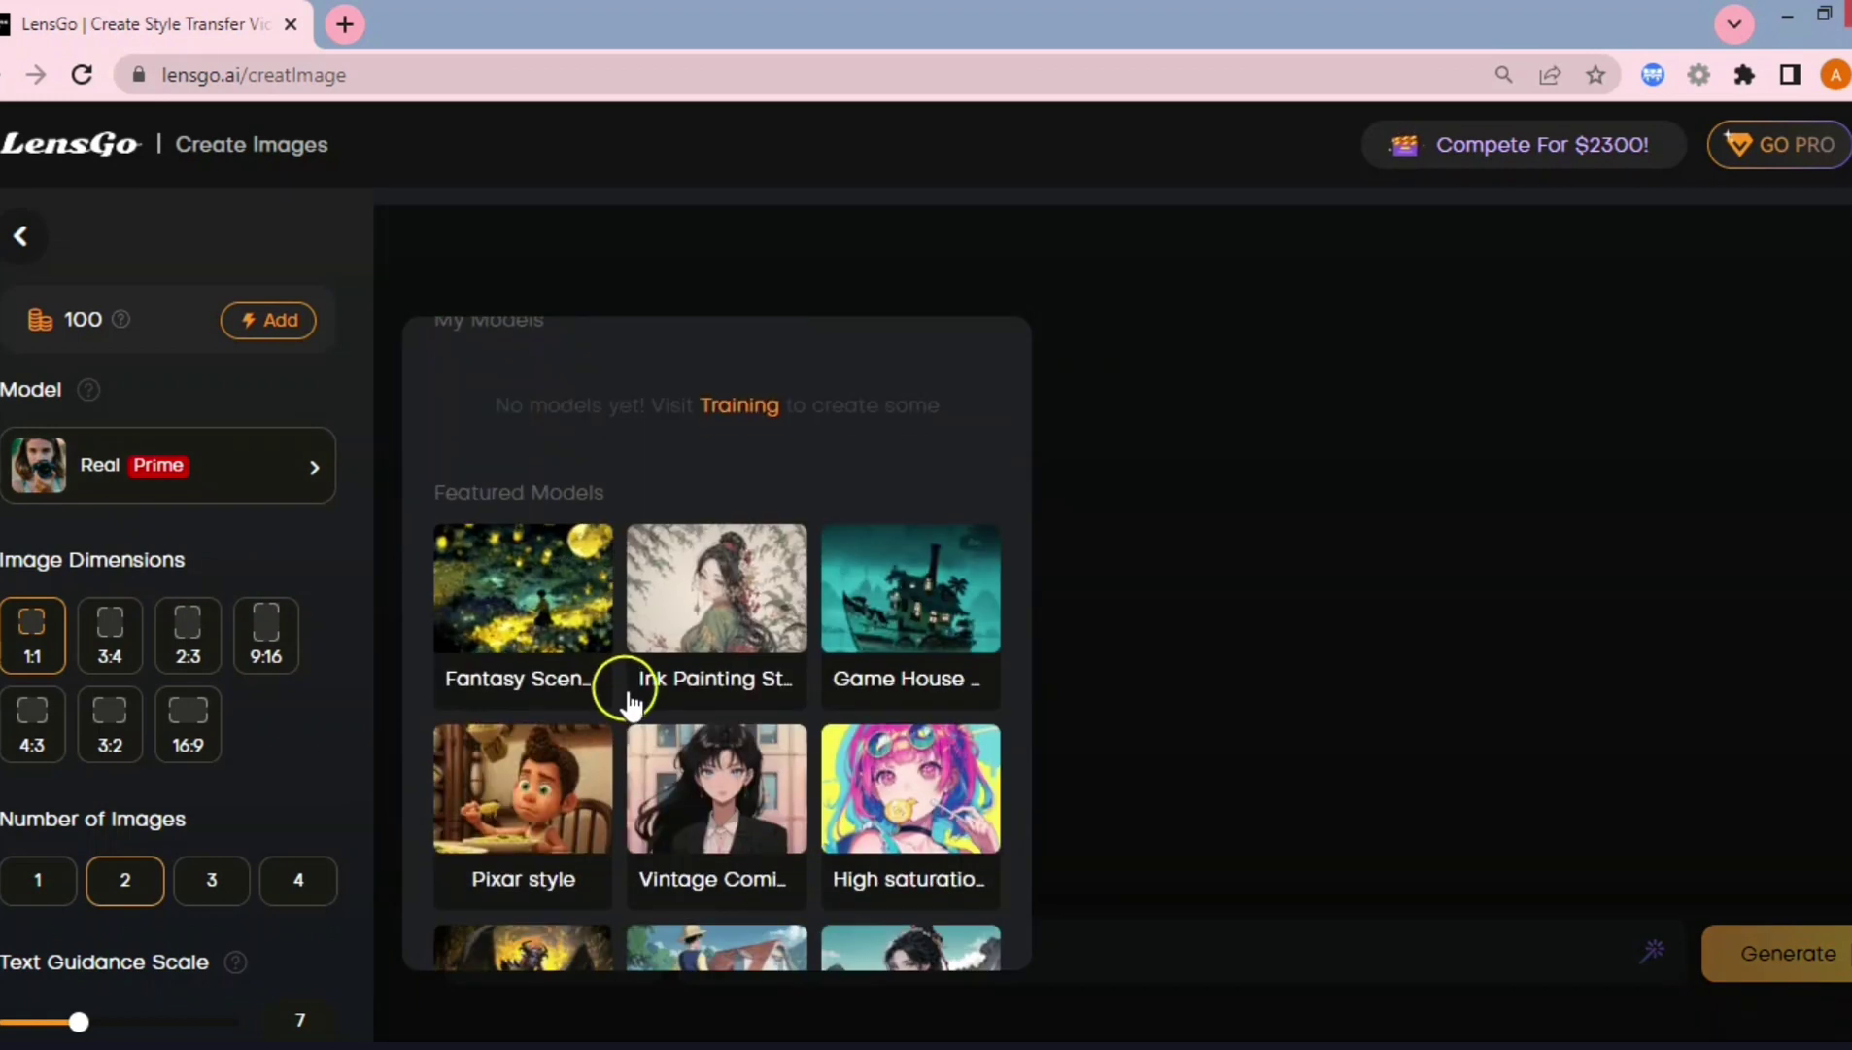
{"action": "left_click", "coordinate": [502, 618]}
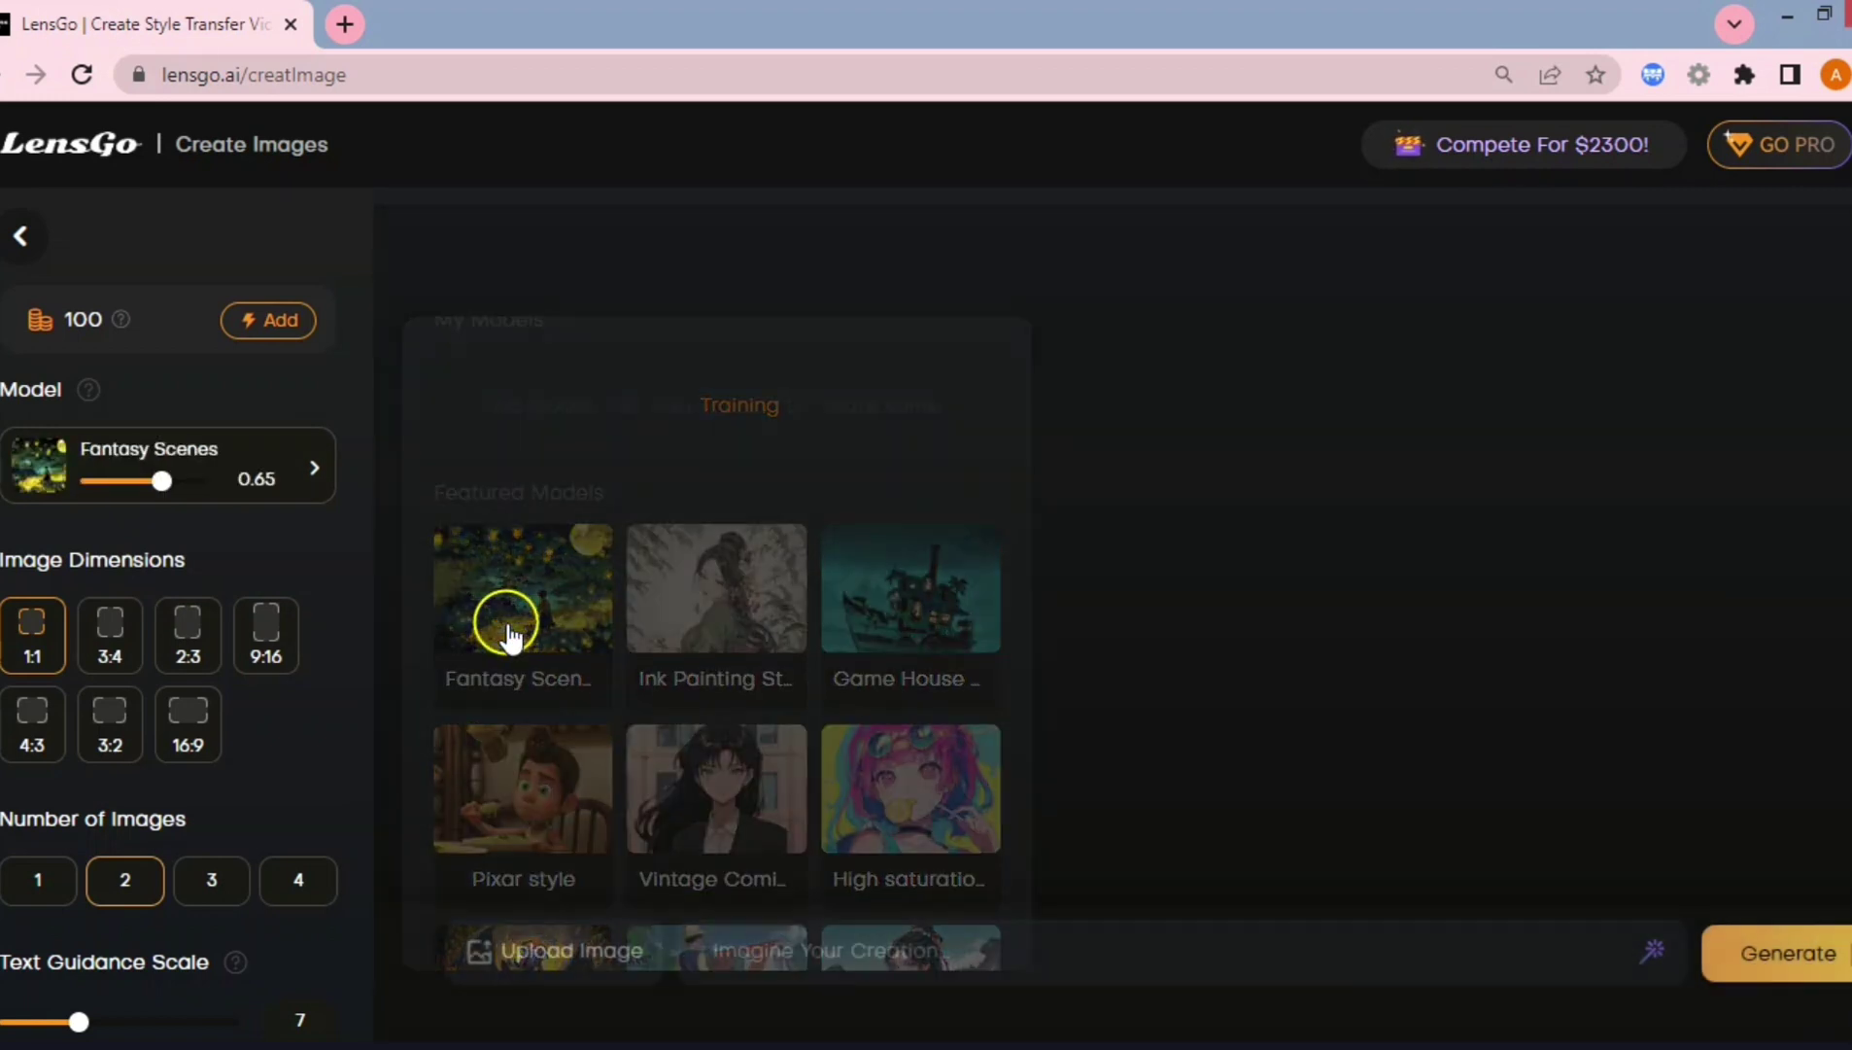
{"action": "left_click", "coordinate": [811, 941]}
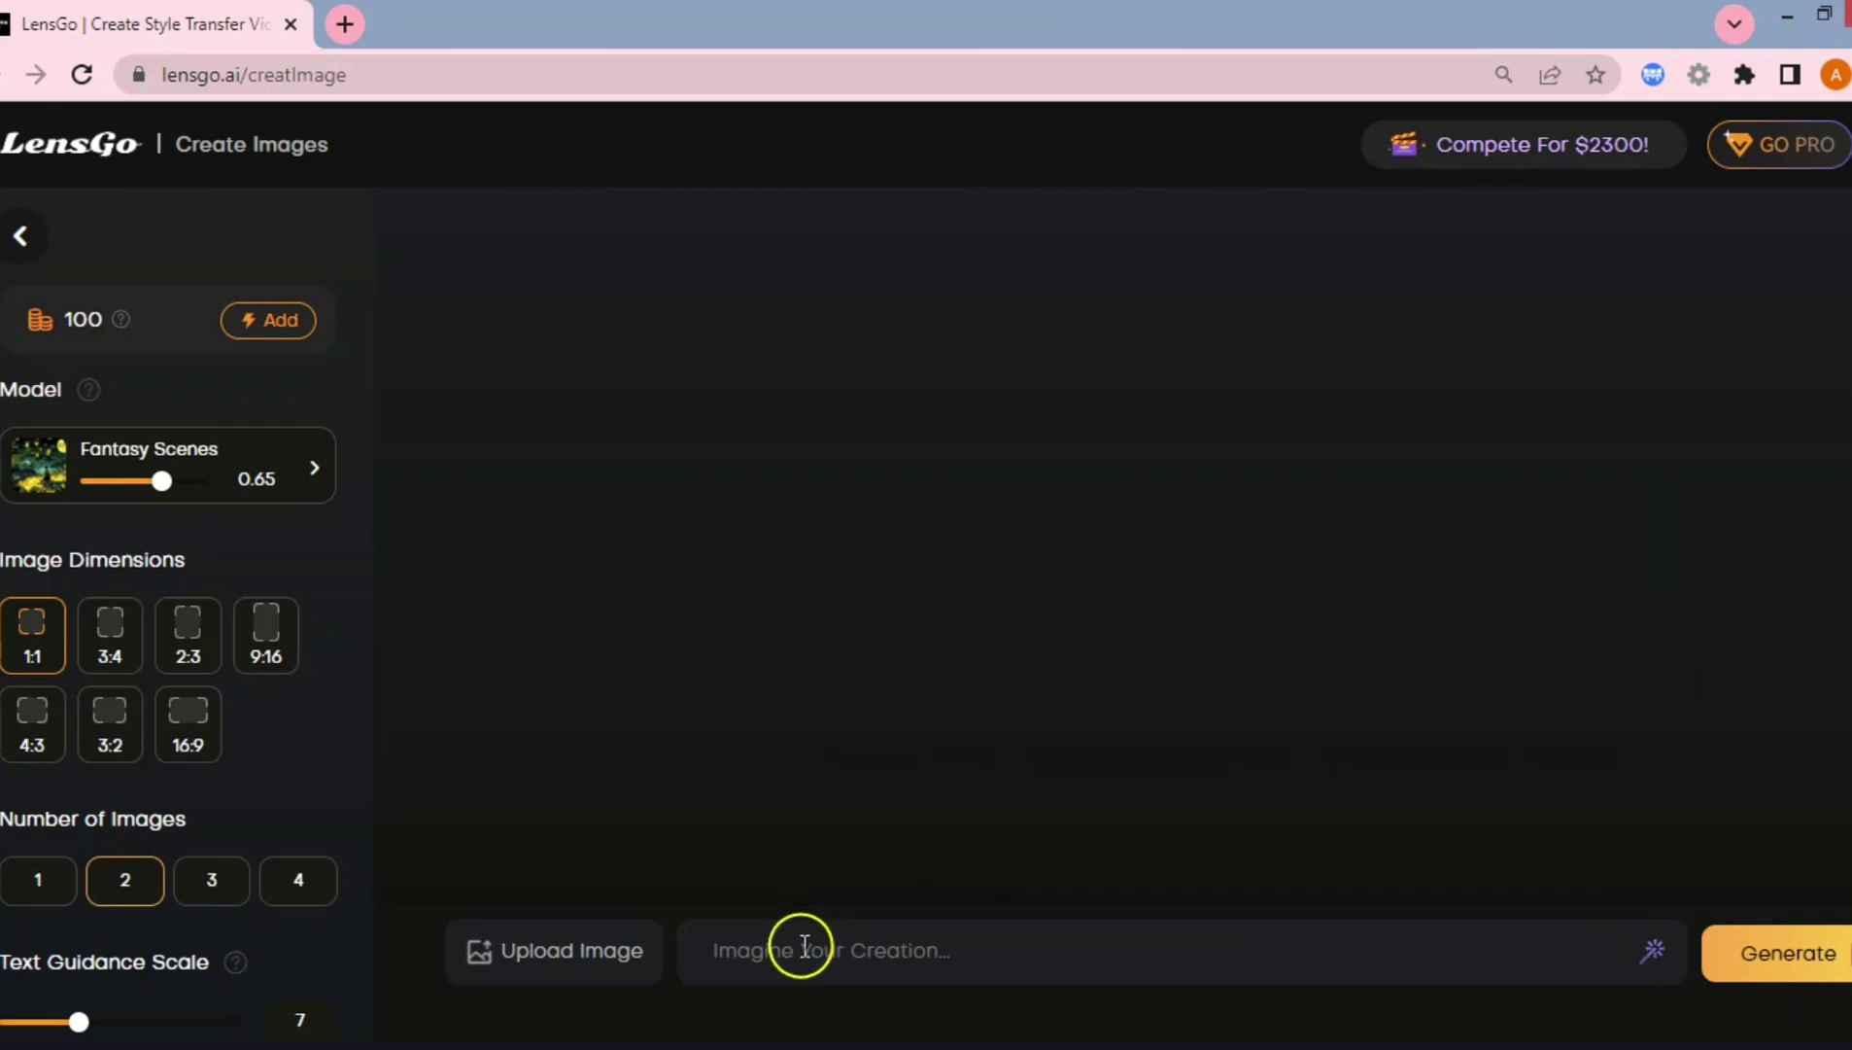
{"action": "type", "text": "Cenmetic and well detailed"}
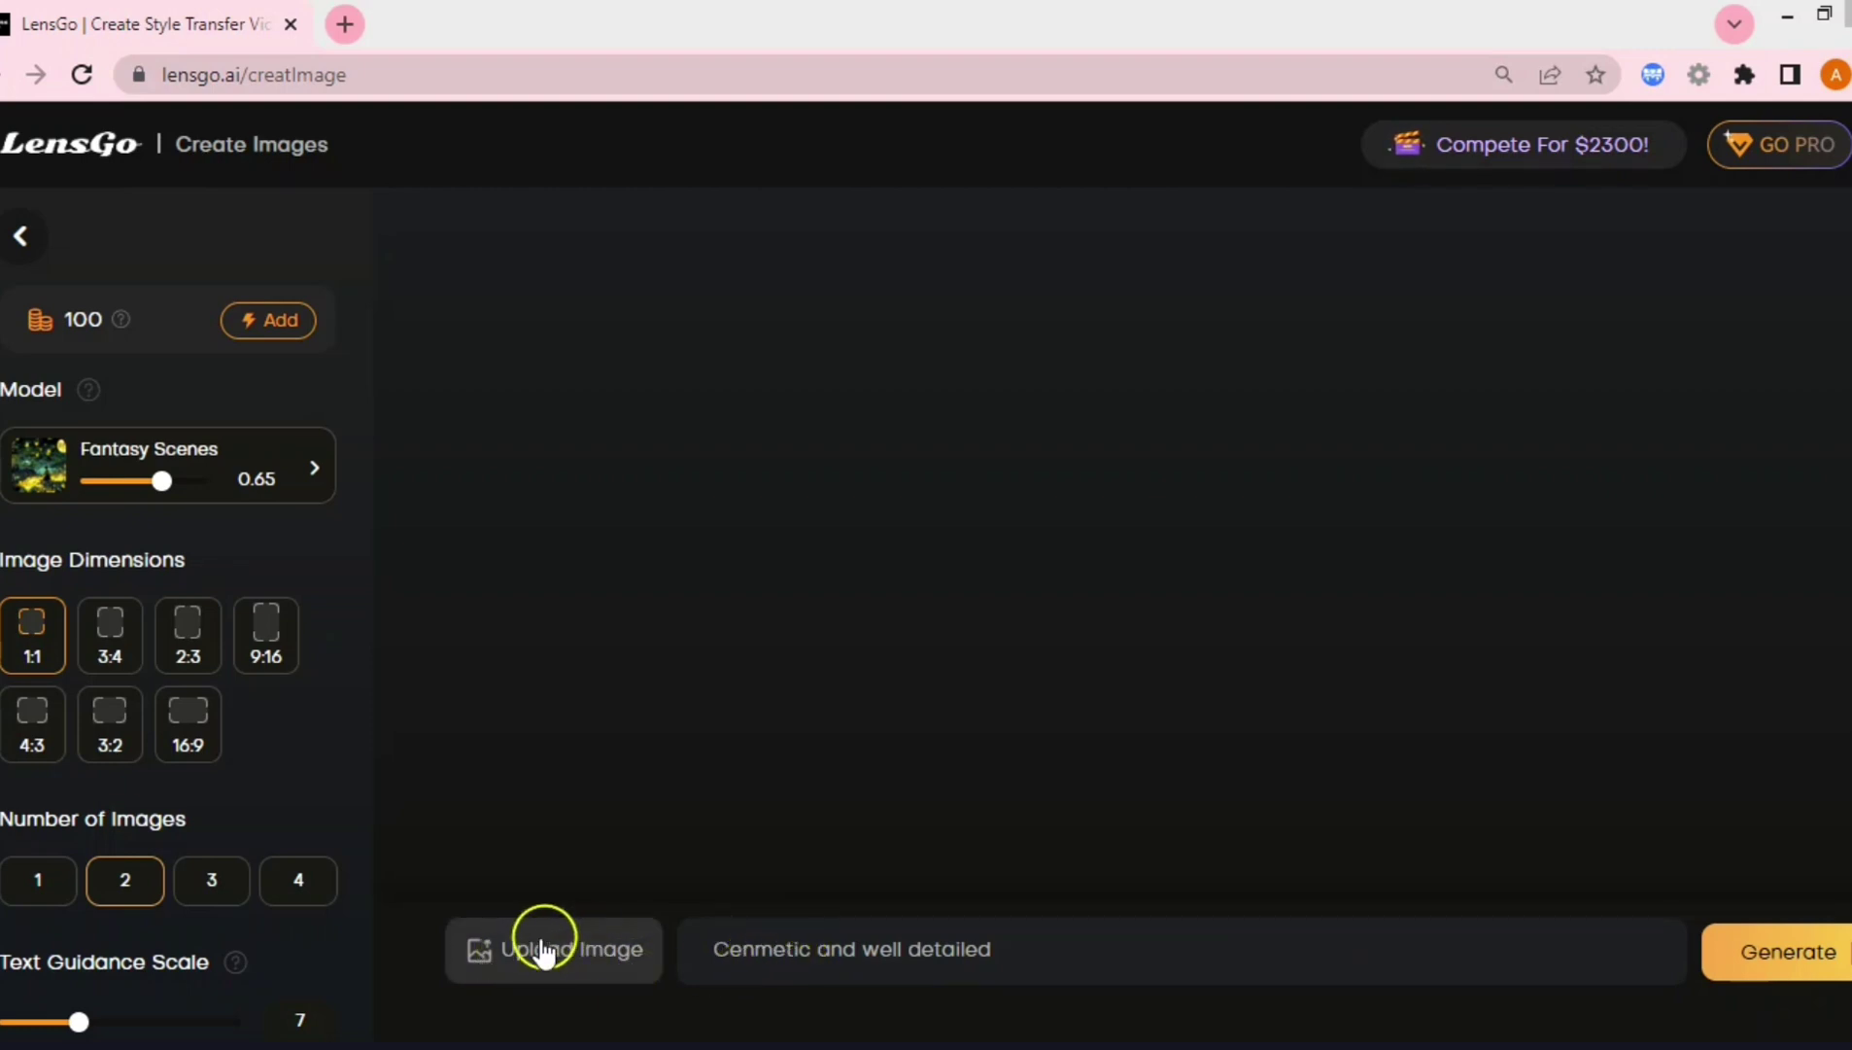
- Upload Default_A_woman_whose_dress_is_red_and_long_hair_blue_eyes_3 from the Downloads folder as the reference image
{"action": "left_click", "coordinate": [573, 950]}
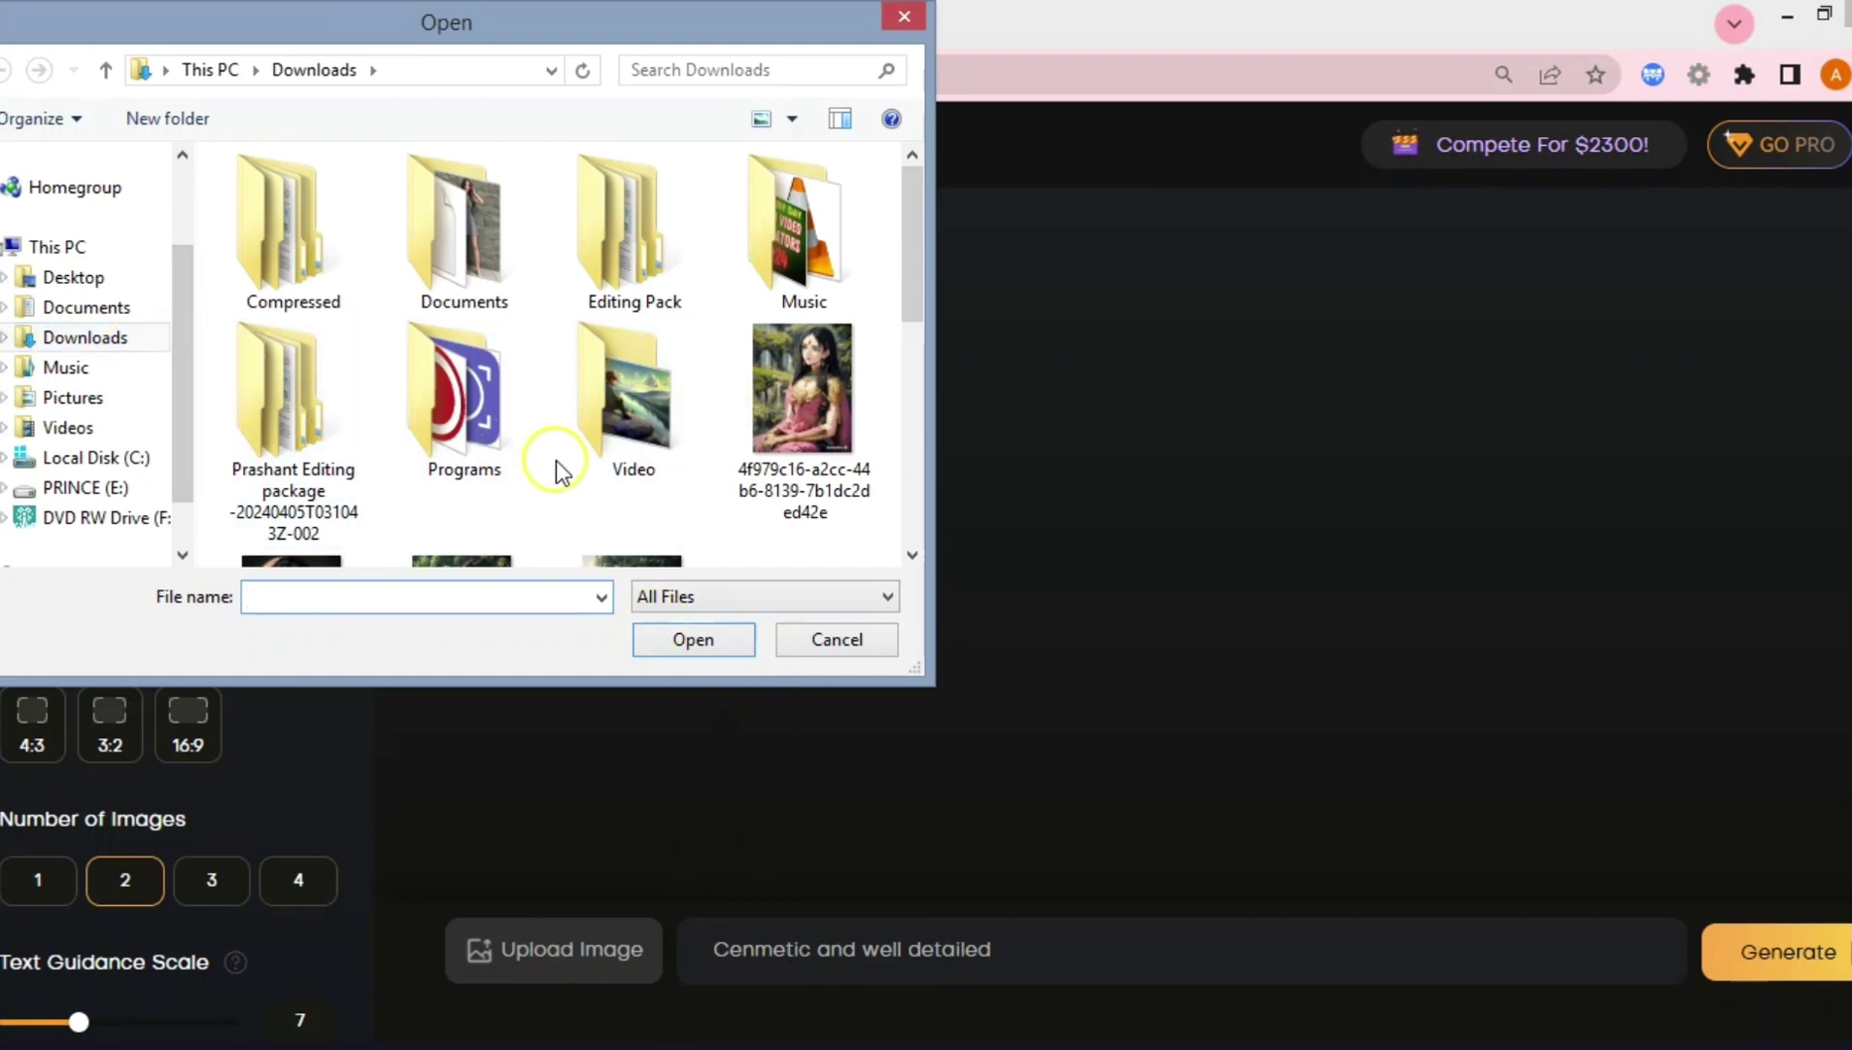
{"action": "scroll", "coordinate": [662, 484], "scroll_direction": "down", "scroll_amount": 4}
{"action": "left_click", "coordinate": [789, 427]}
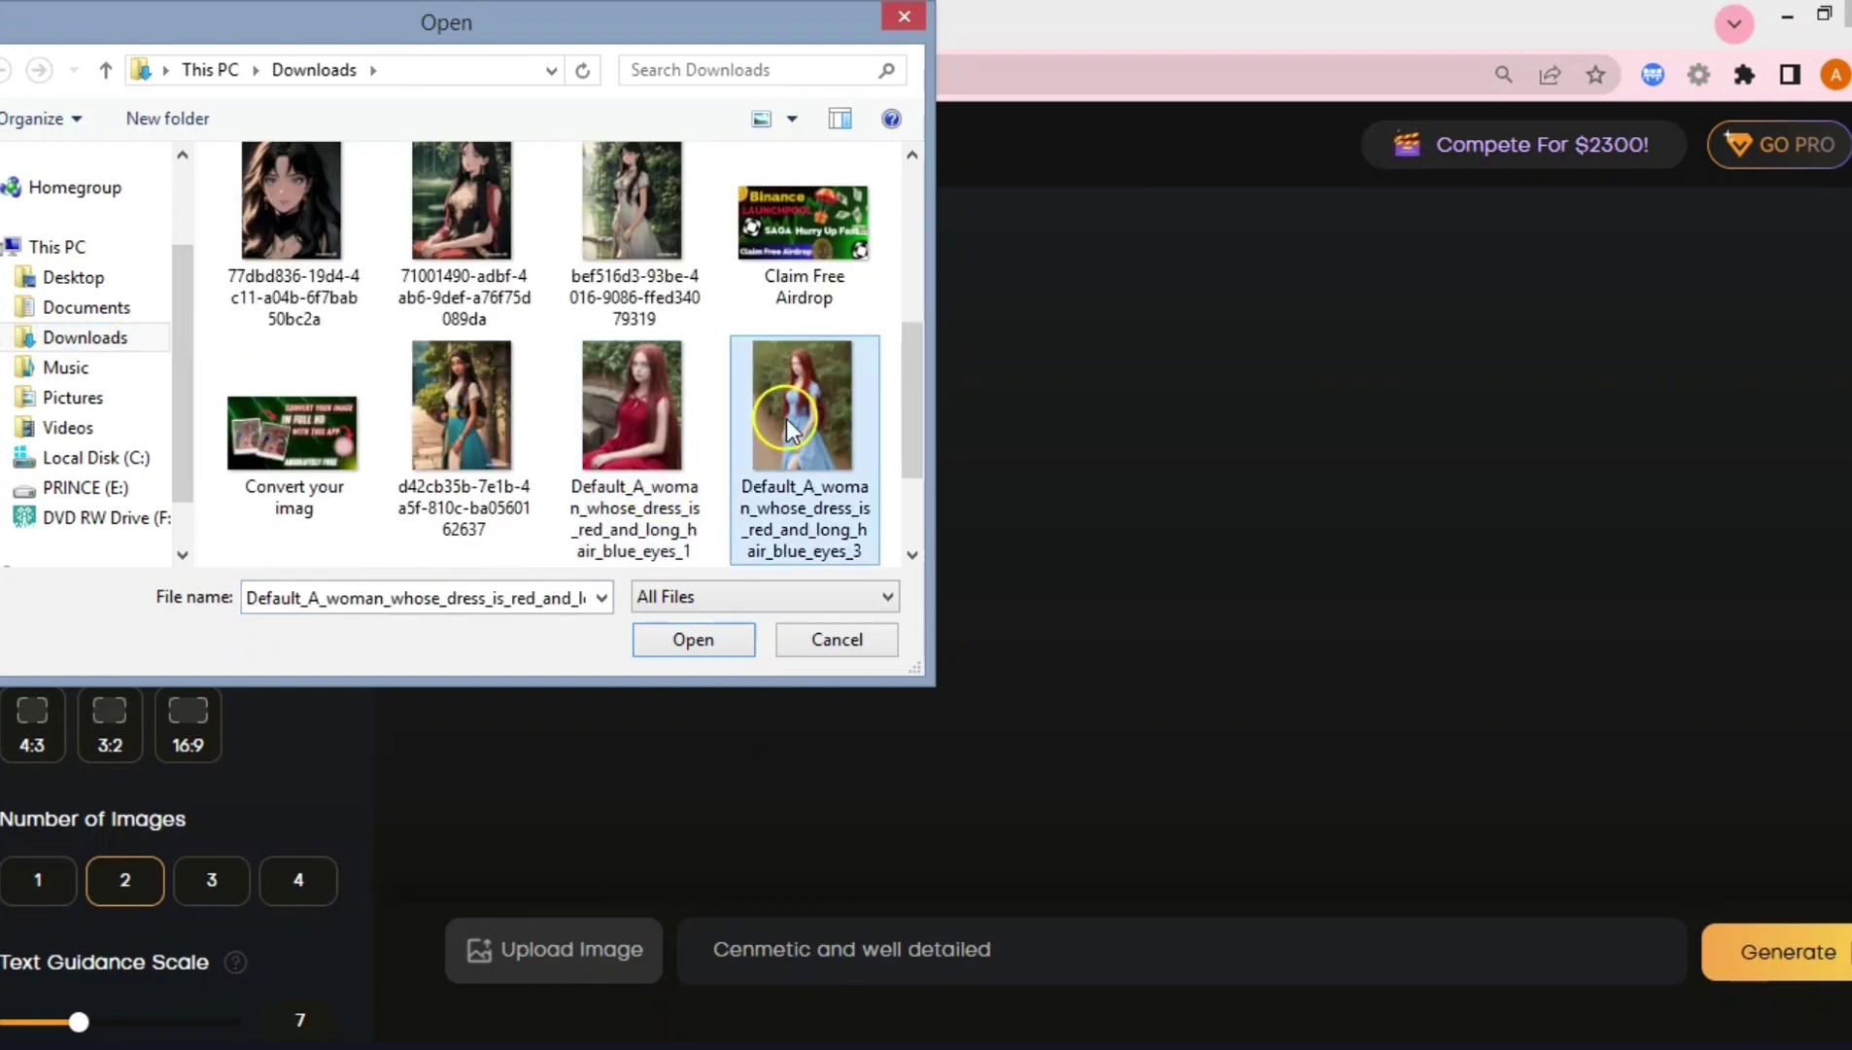
{"action": "left_click", "coordinate": [704, 642]}
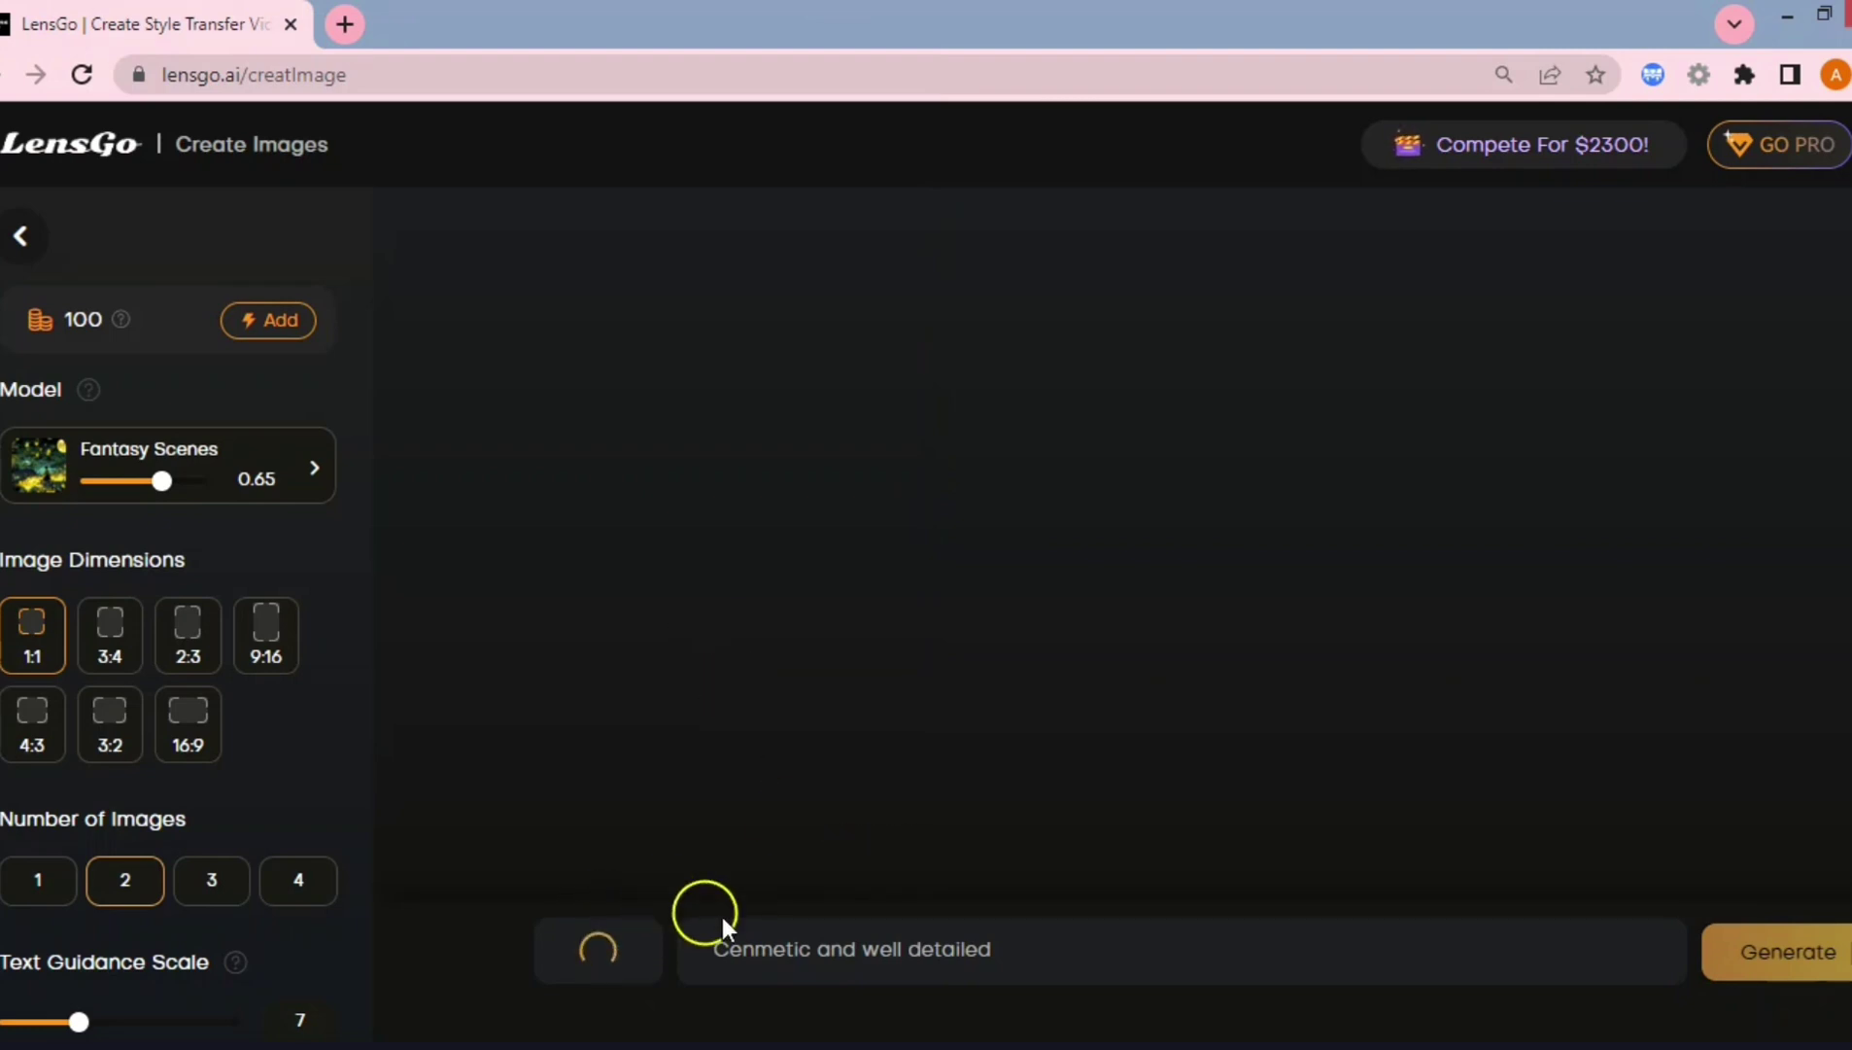
{"action": "mouse_move", "coordinate": [561, 957]}
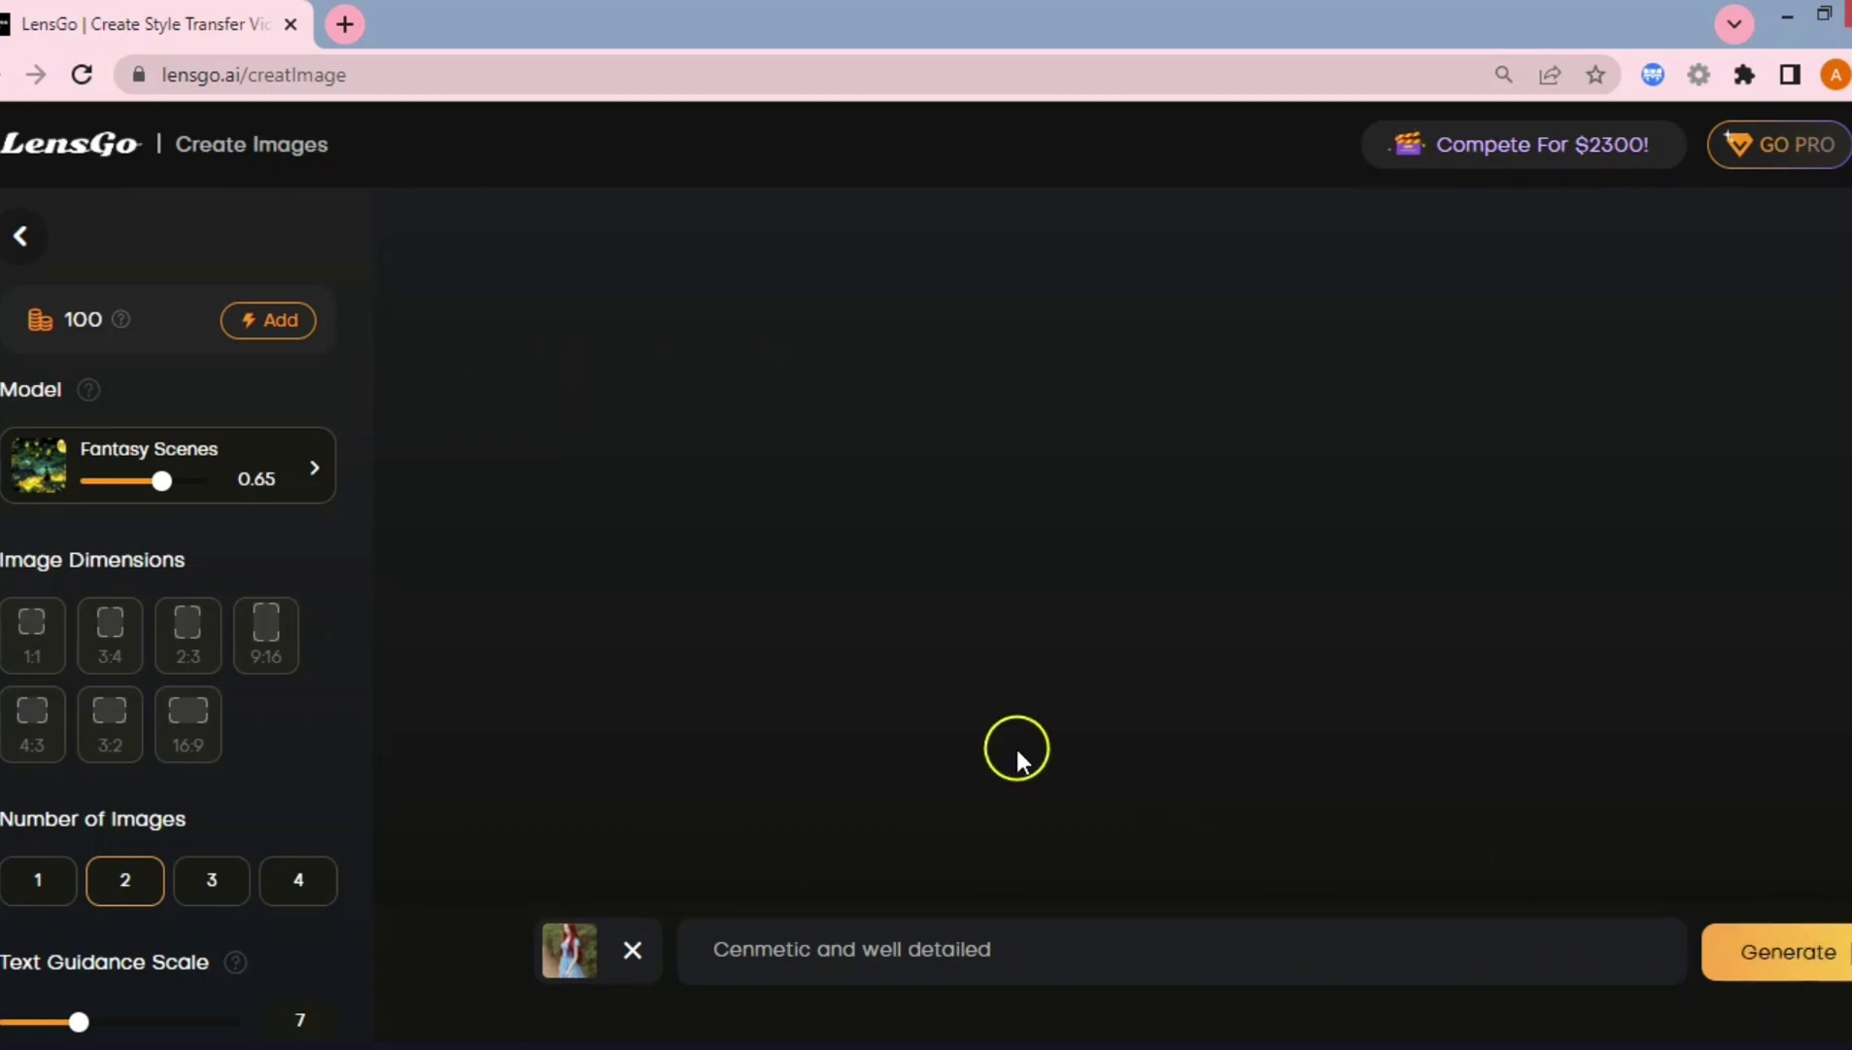
- Generate the images from the prompt and reference image, and preview the results enlarged
{"action": "left_click", "coordinate": [1845, 945]}
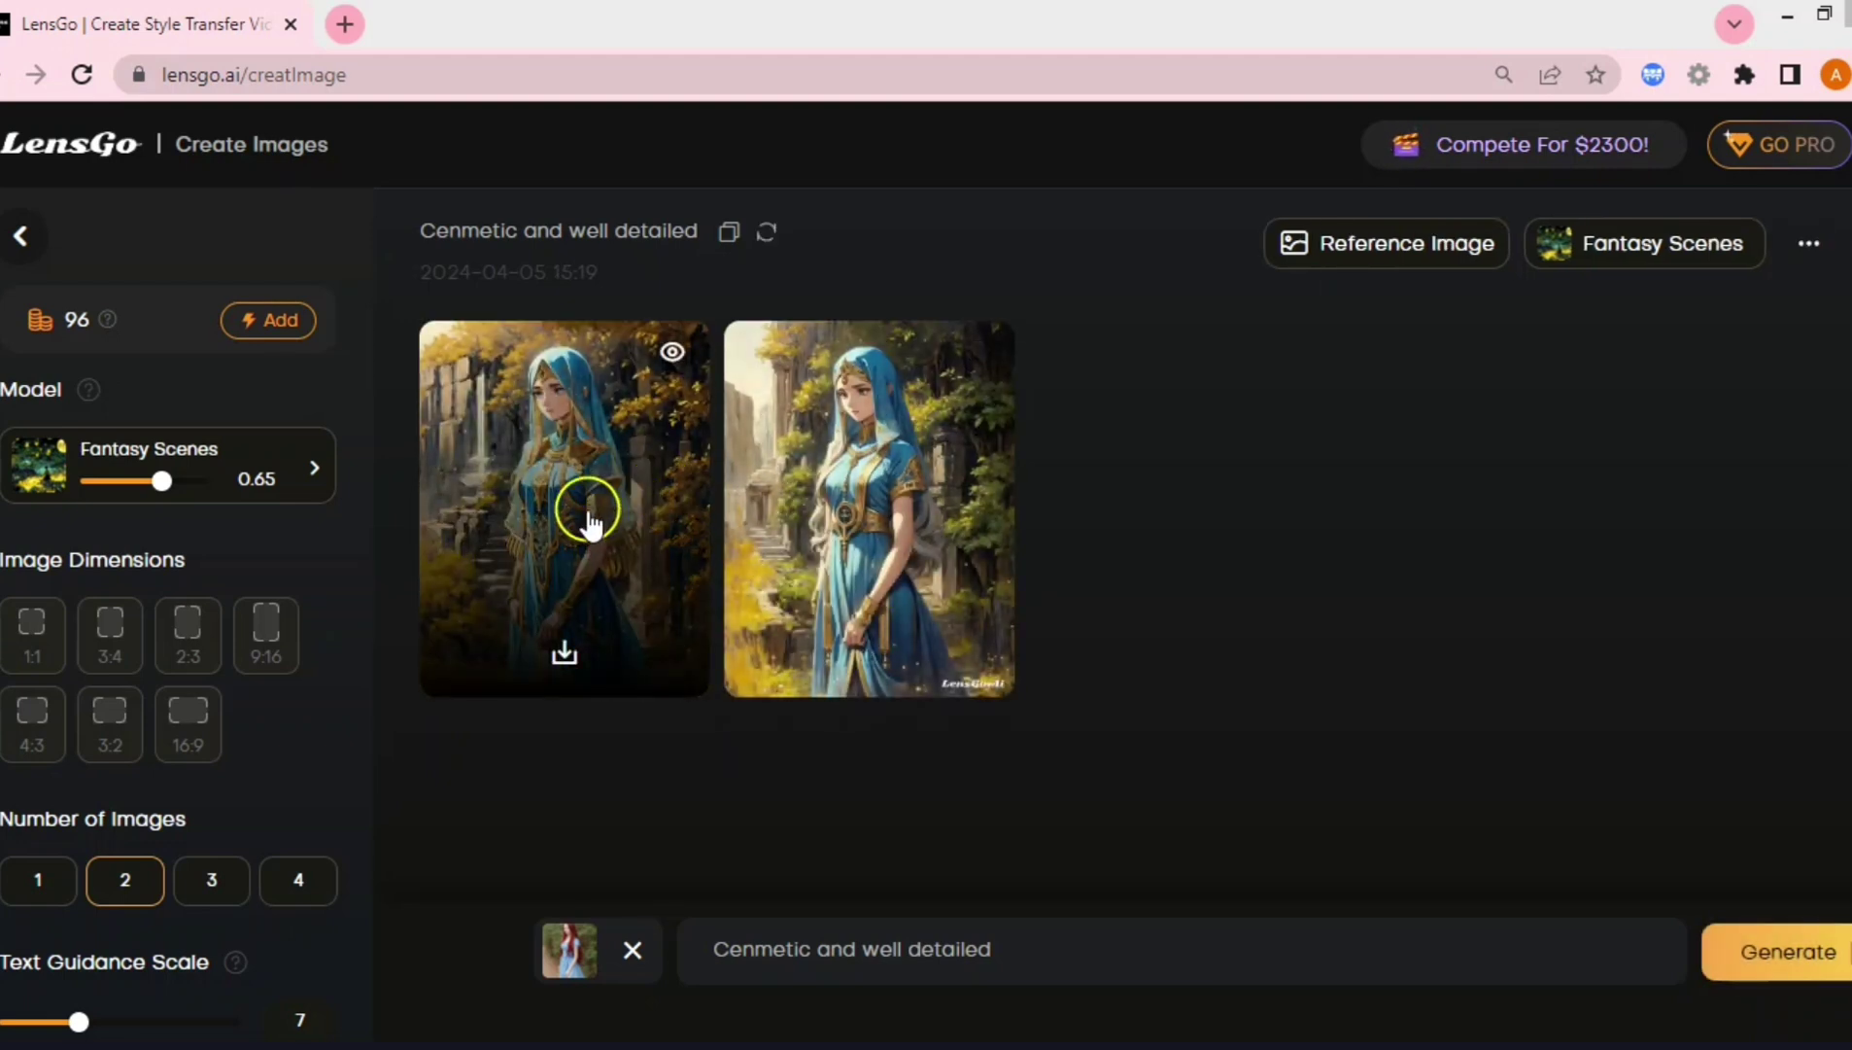
{"action": "left_click", "coordinate": [588, 515]}
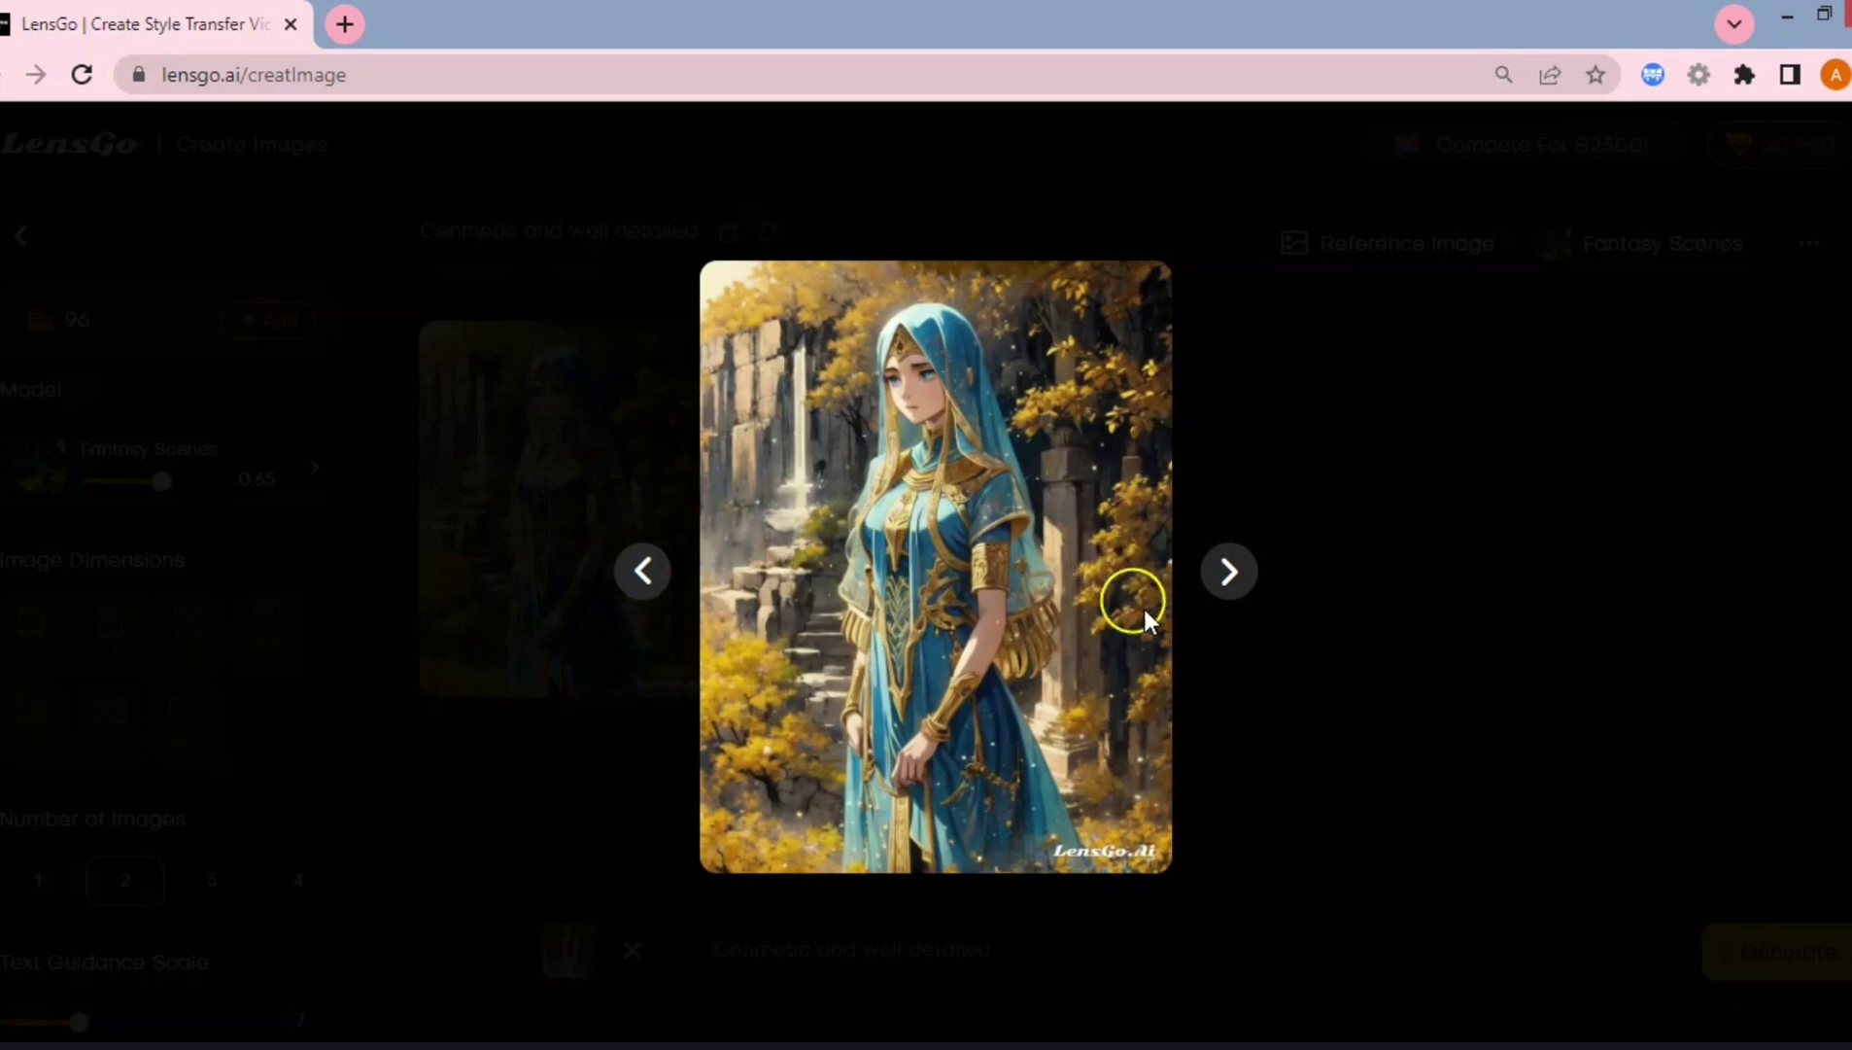
{"action": "left_click", "coordinate": [1233, 571]}
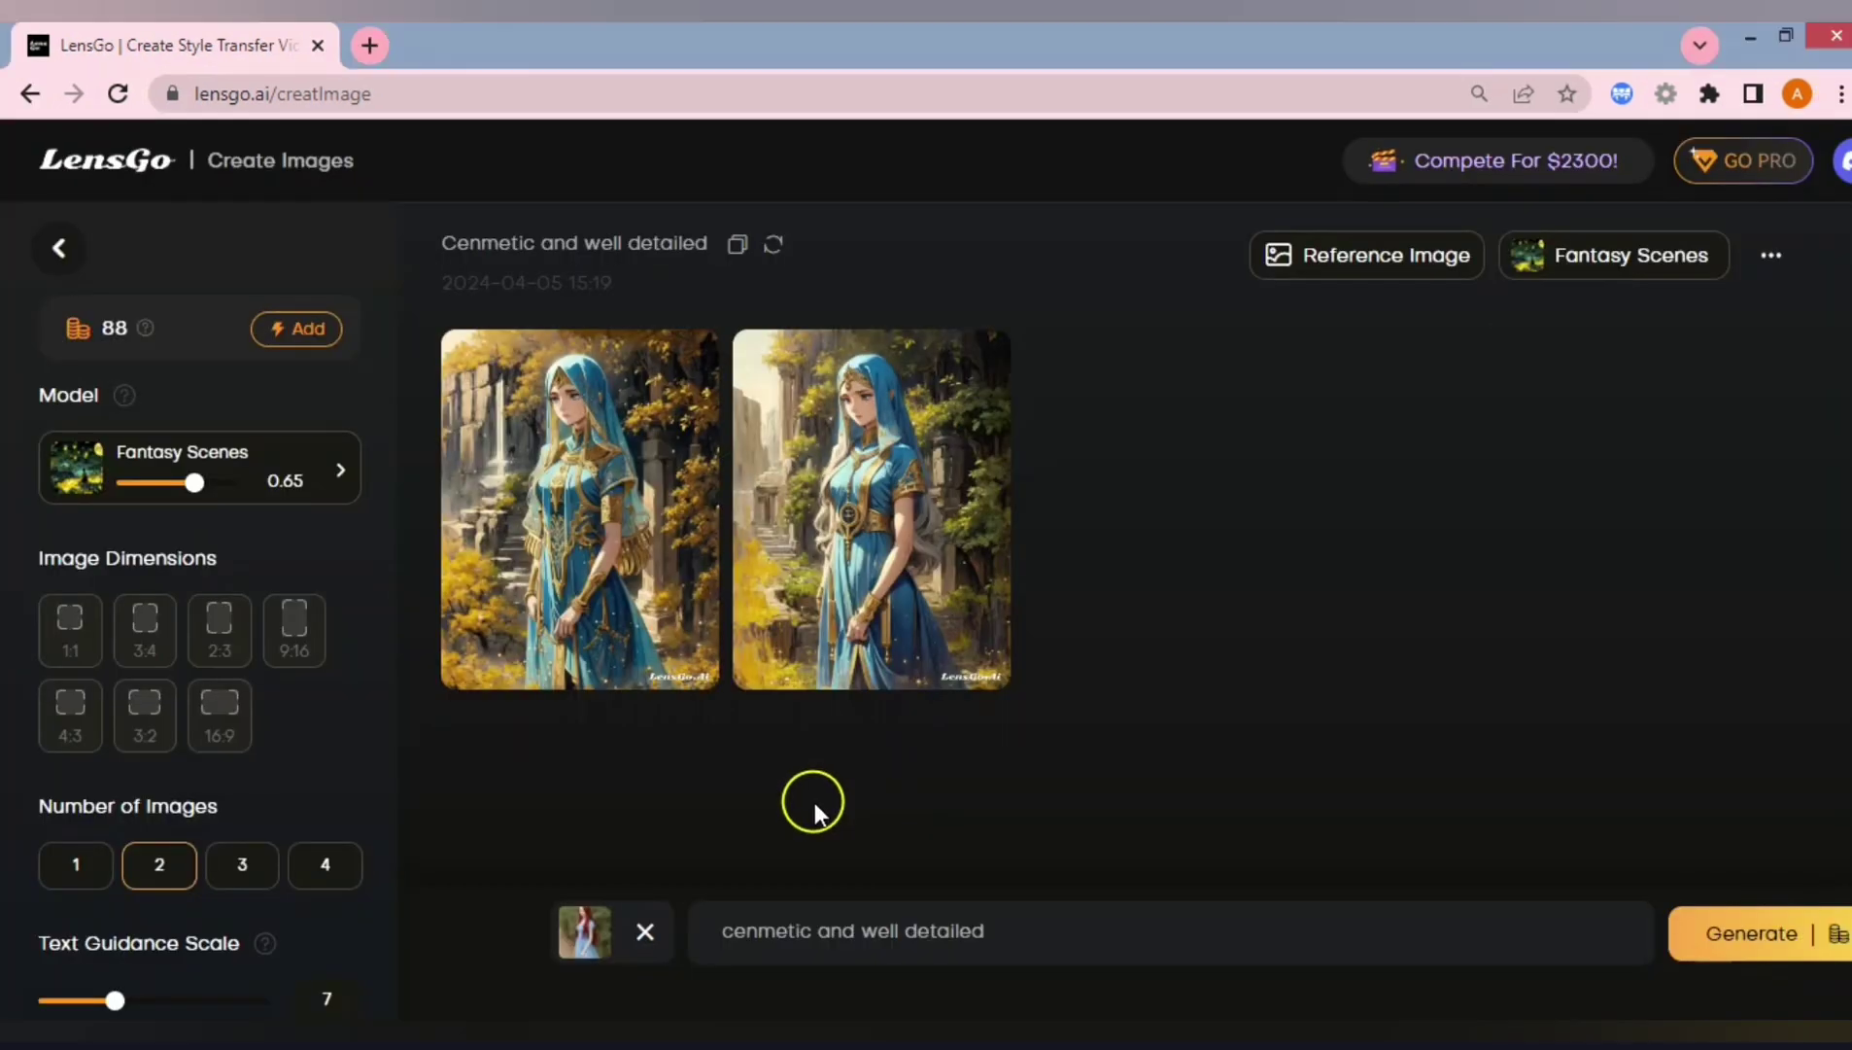
- Change the model to Vintage Comic Characters and generate new images with the same prompt and reference image
{"action": "left_click", "coordinate": [184, 442]}
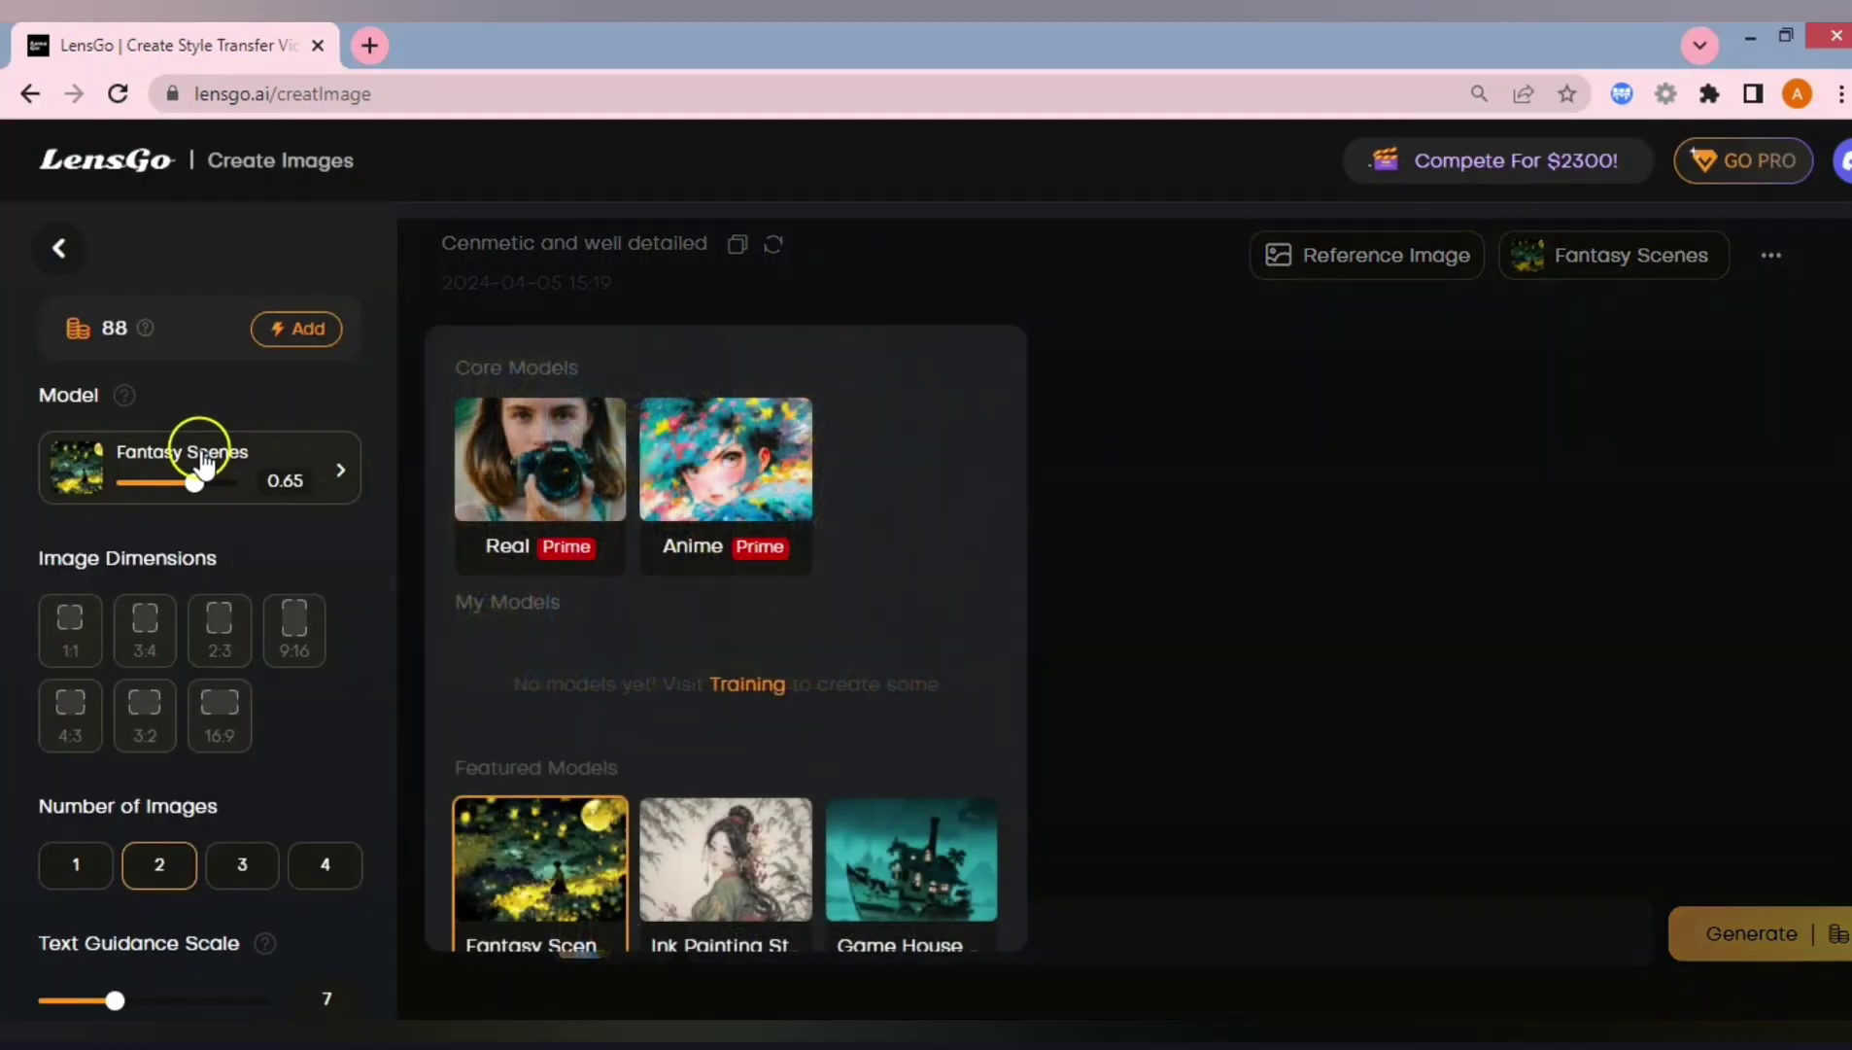
{"action": "scroll", "coordinate": [768, 868], "scroll_direction": "down", "scroll_amount": 4}
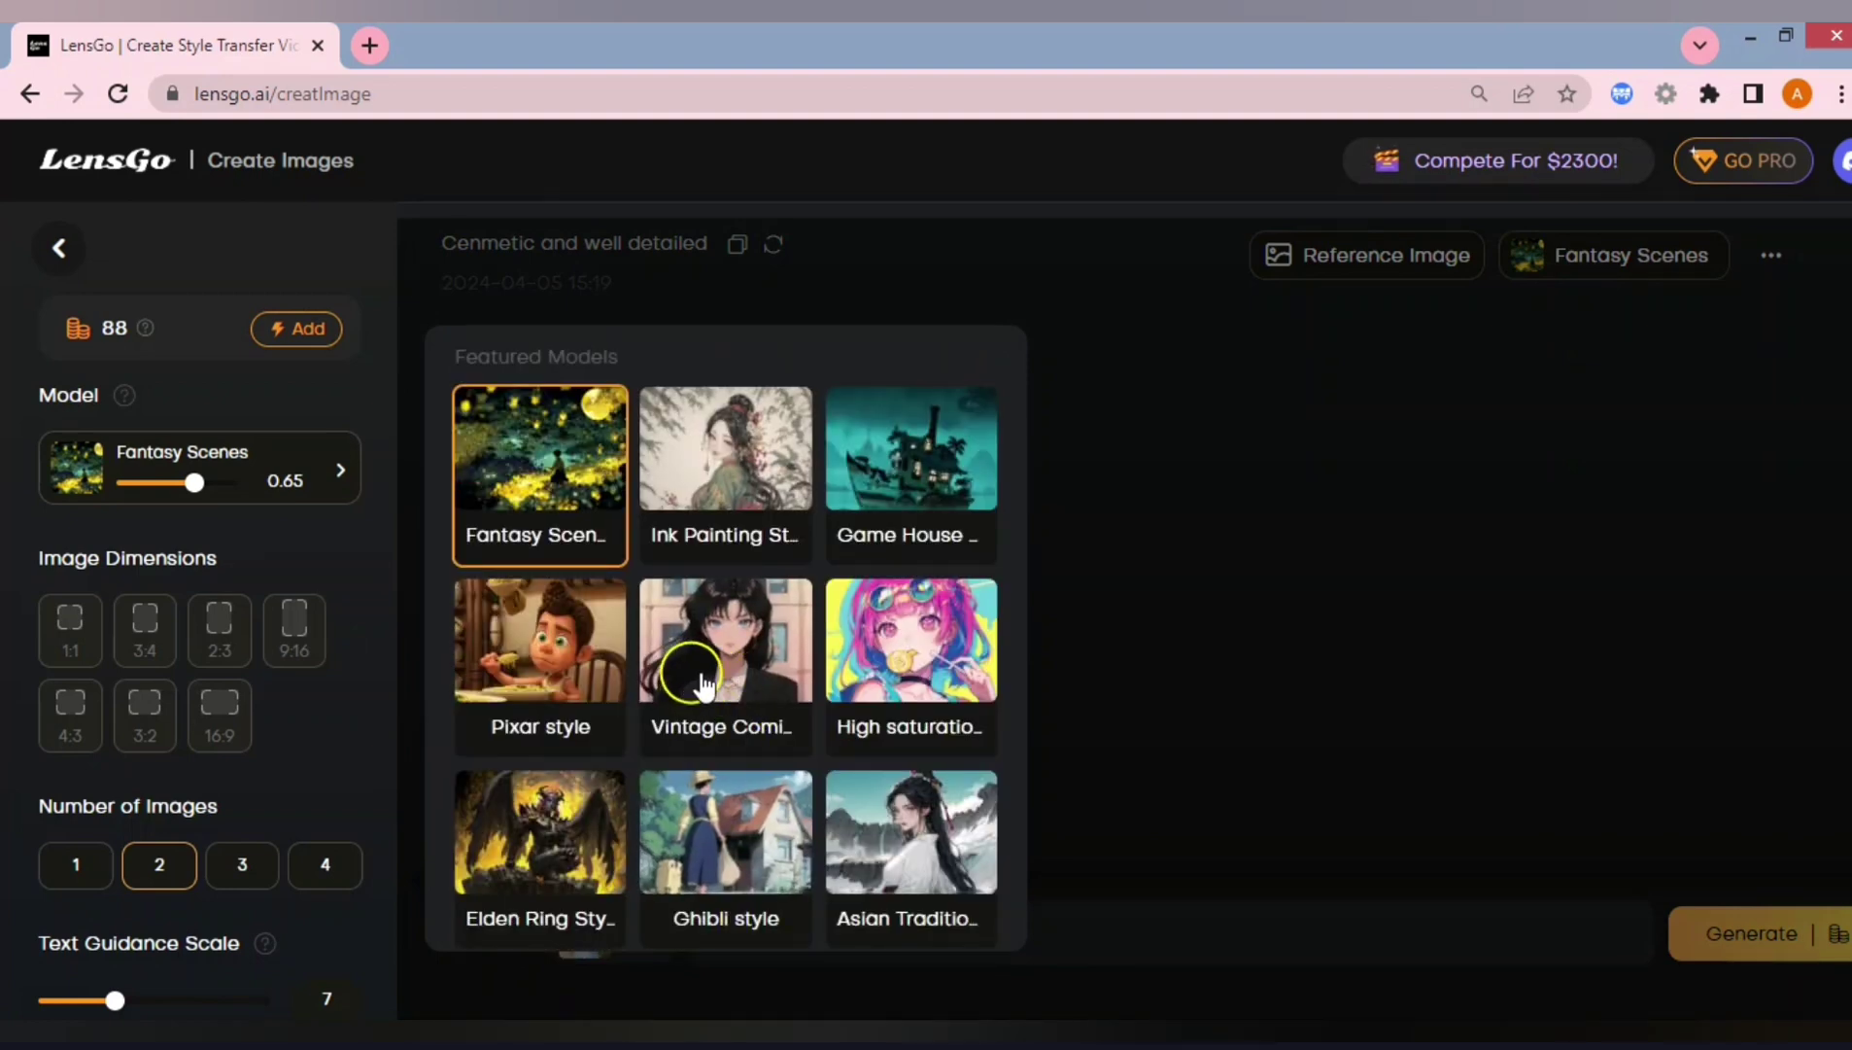
{"action": "left_click", "coordinate": [695, 662]}
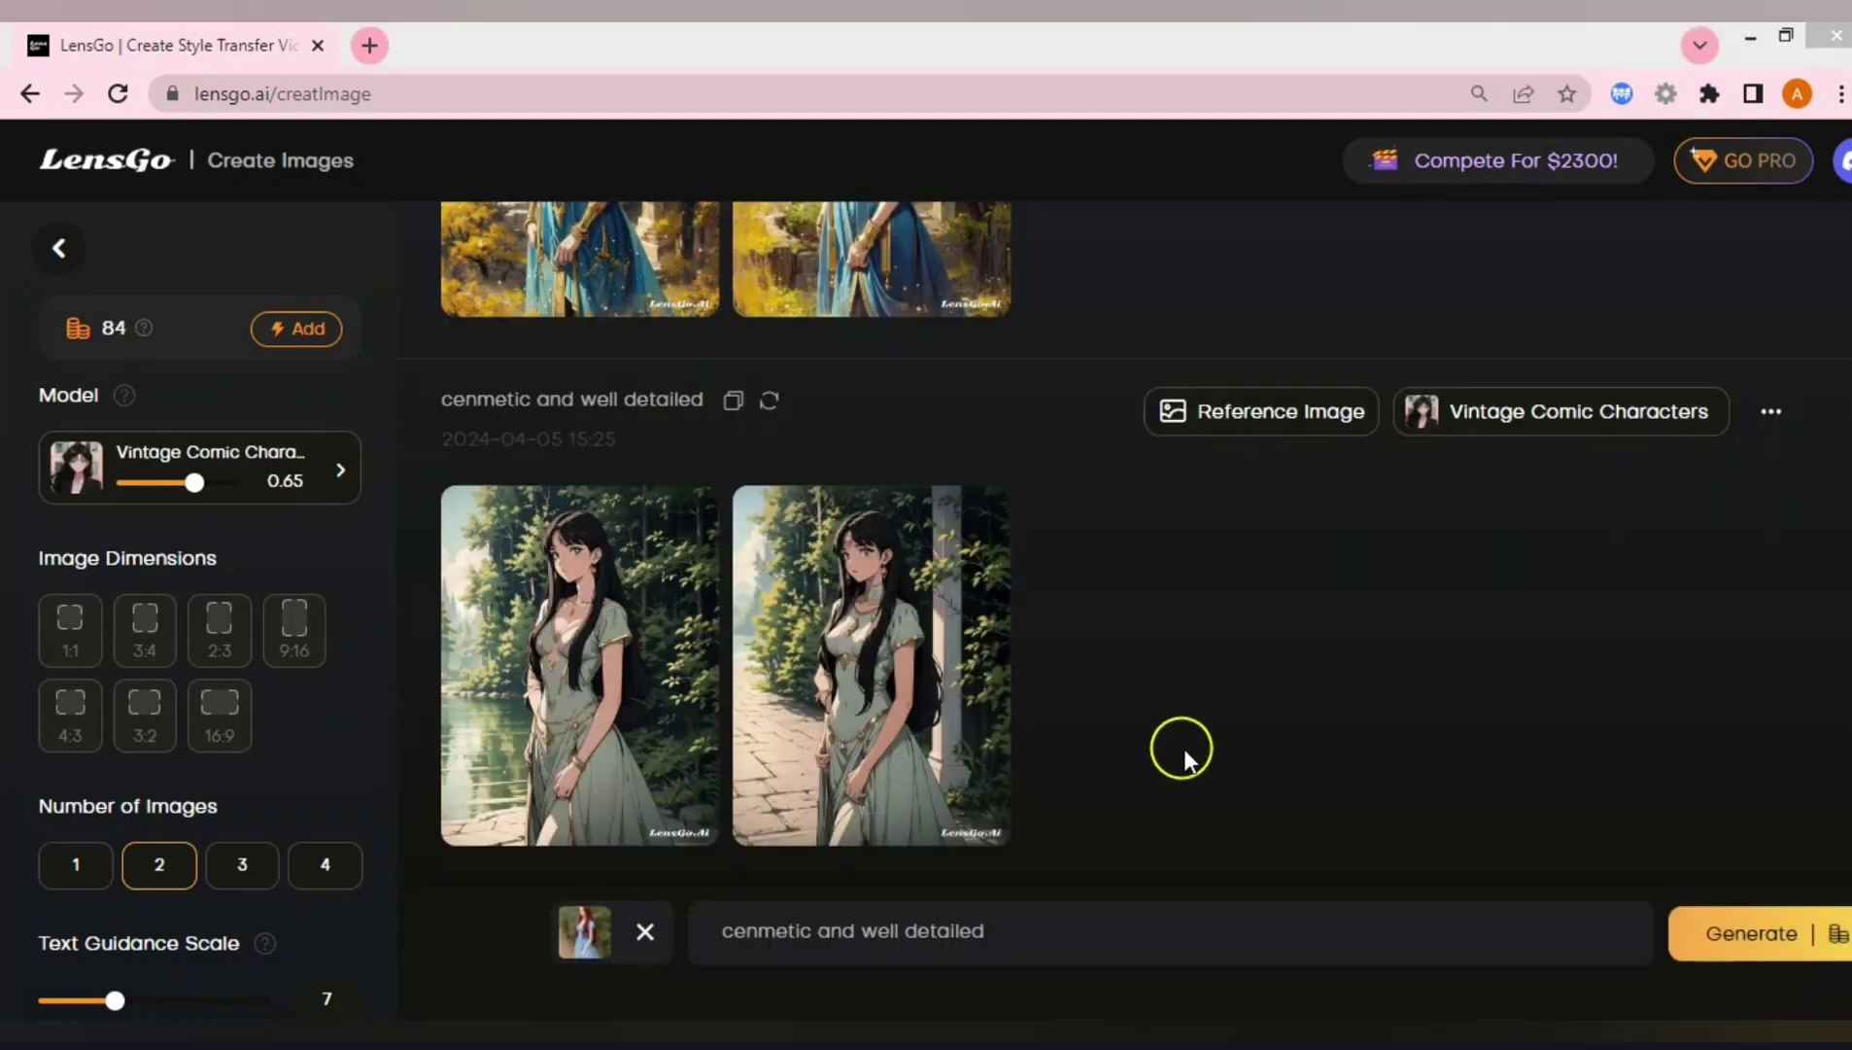
- View both Vintage Comic Characters images enlarged and close the preview
{"action": "left_click", "coordinate": [583, 627]}
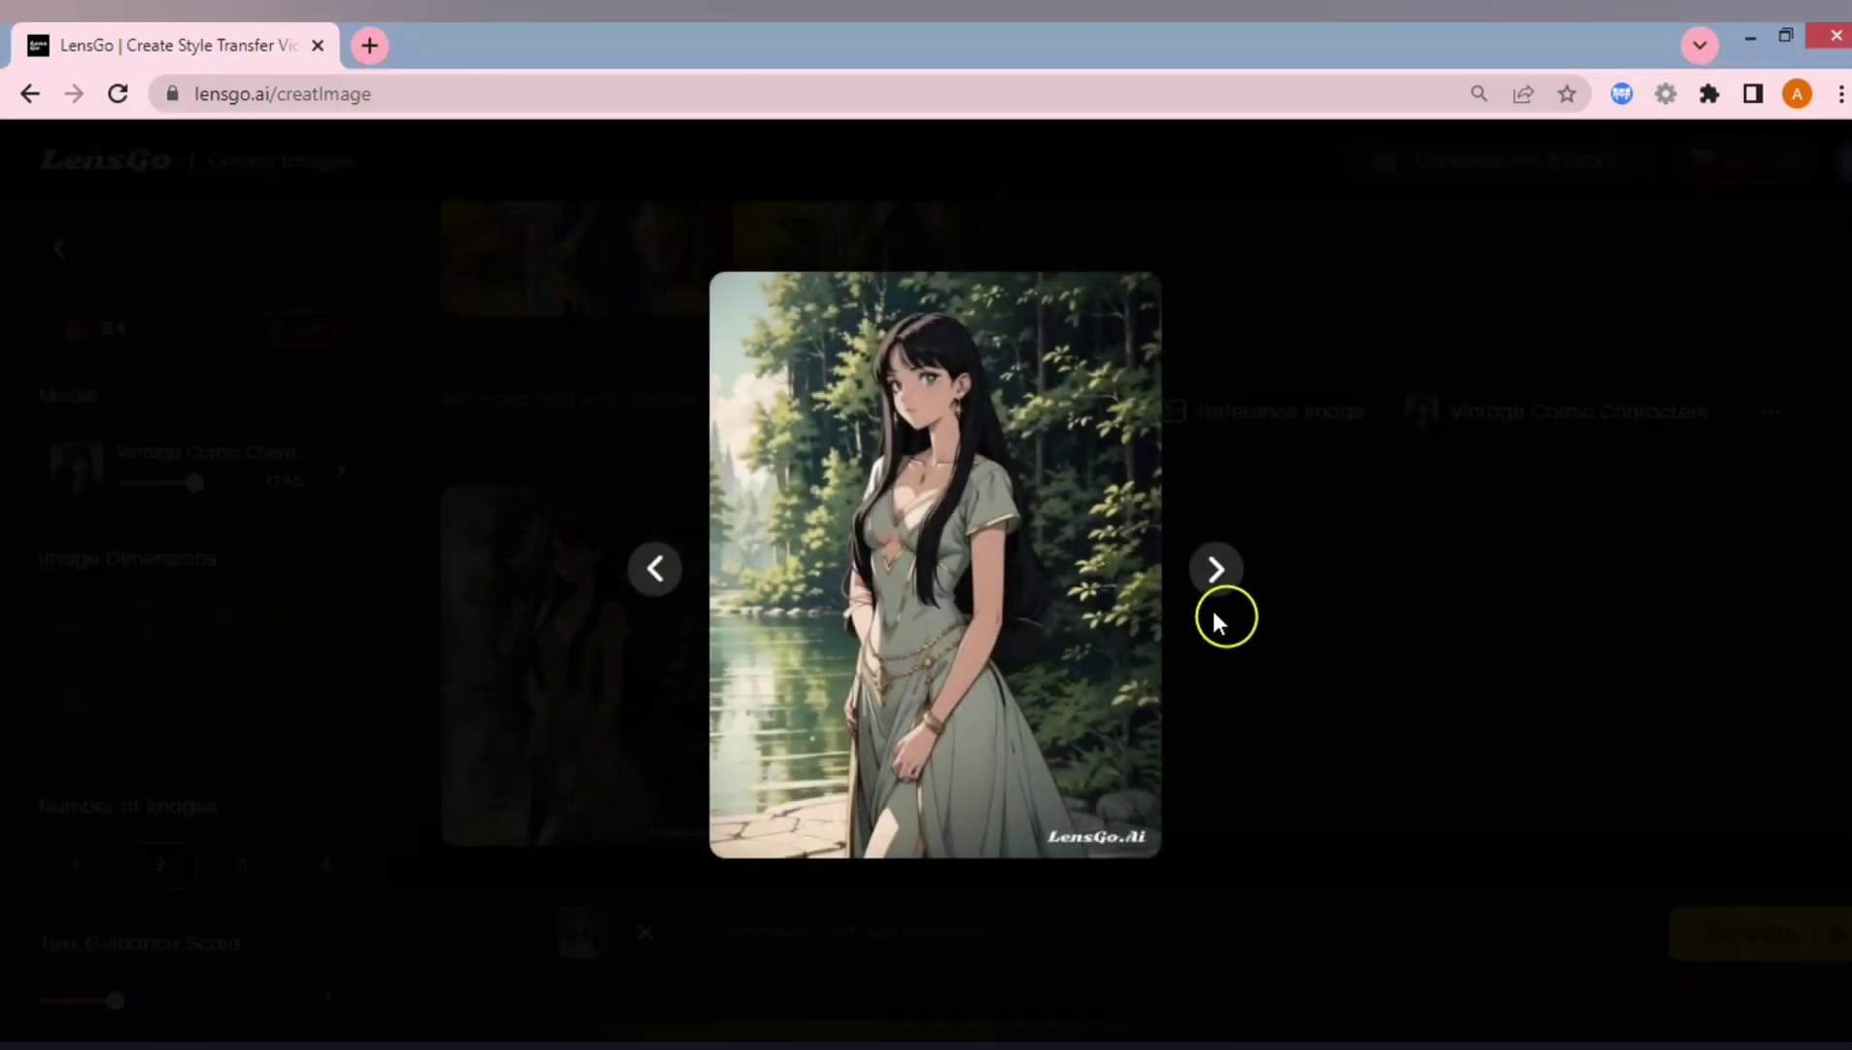
{"action": "left_click", "coordinate": [1215, 571]}
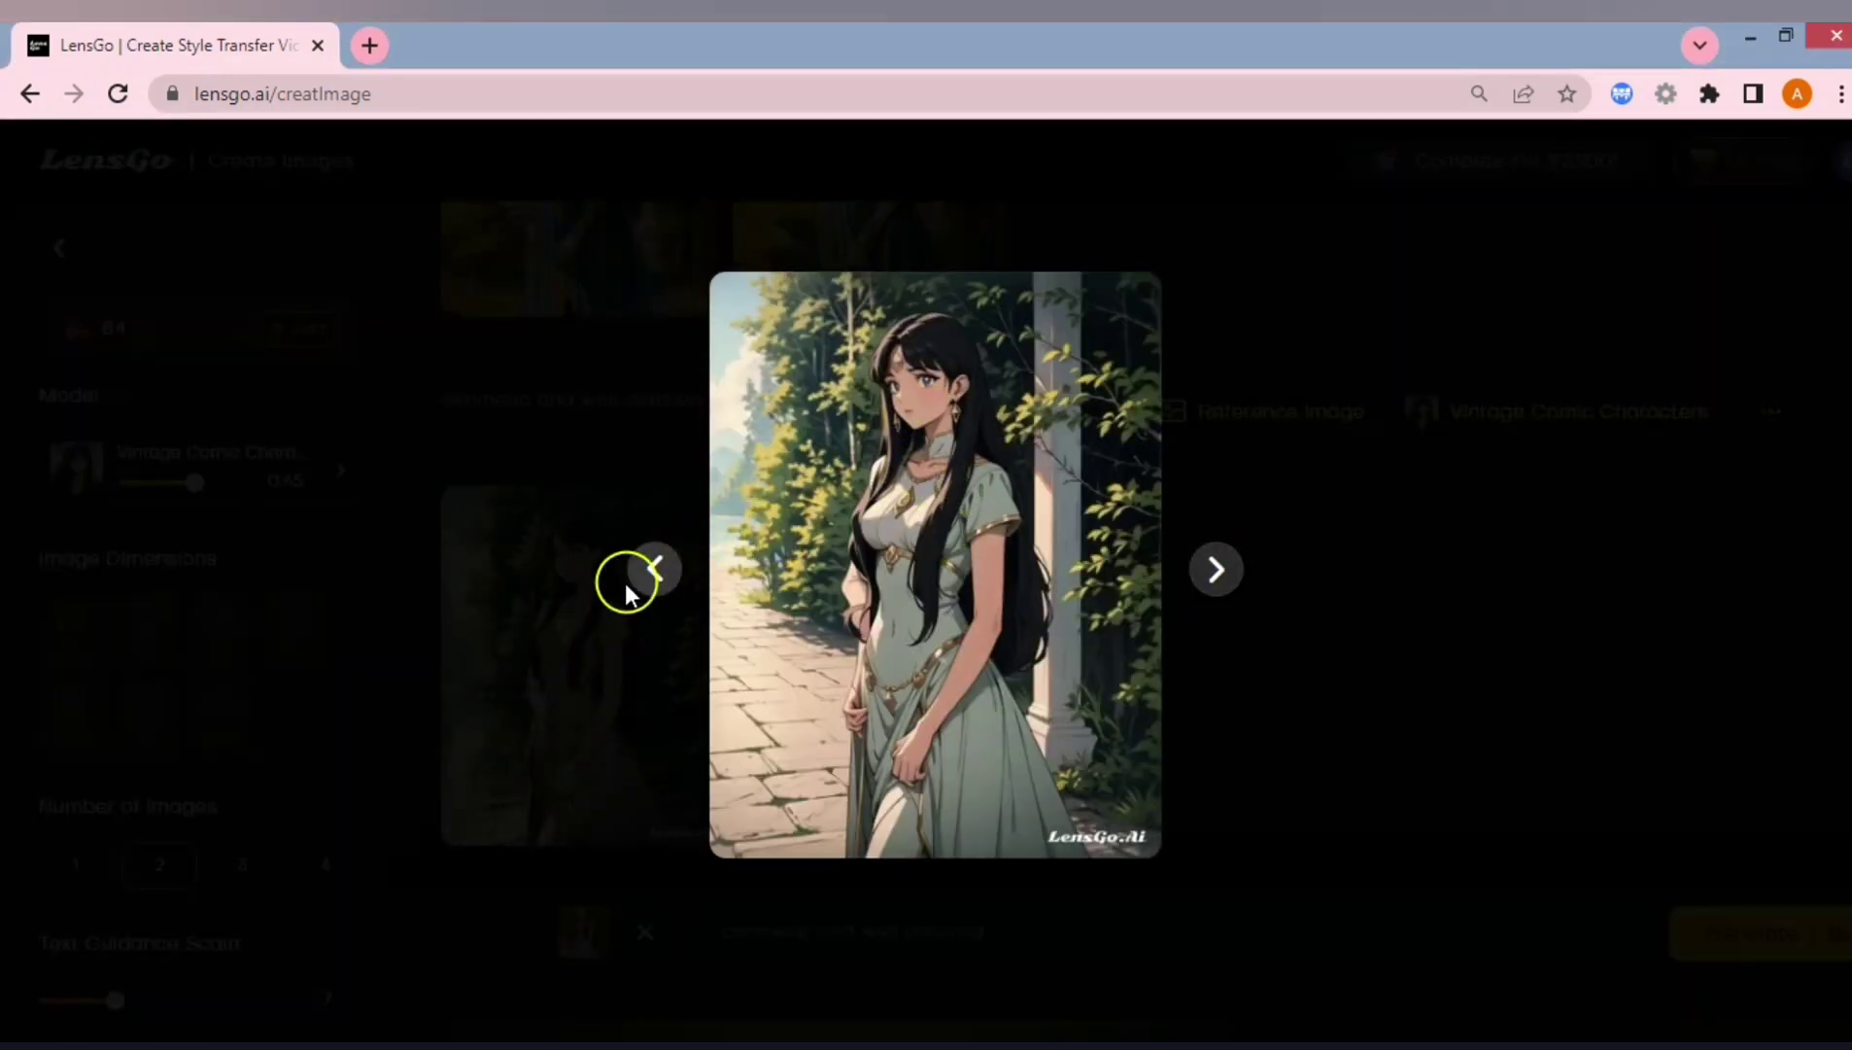
{"action": "key", "text": "Escape"}
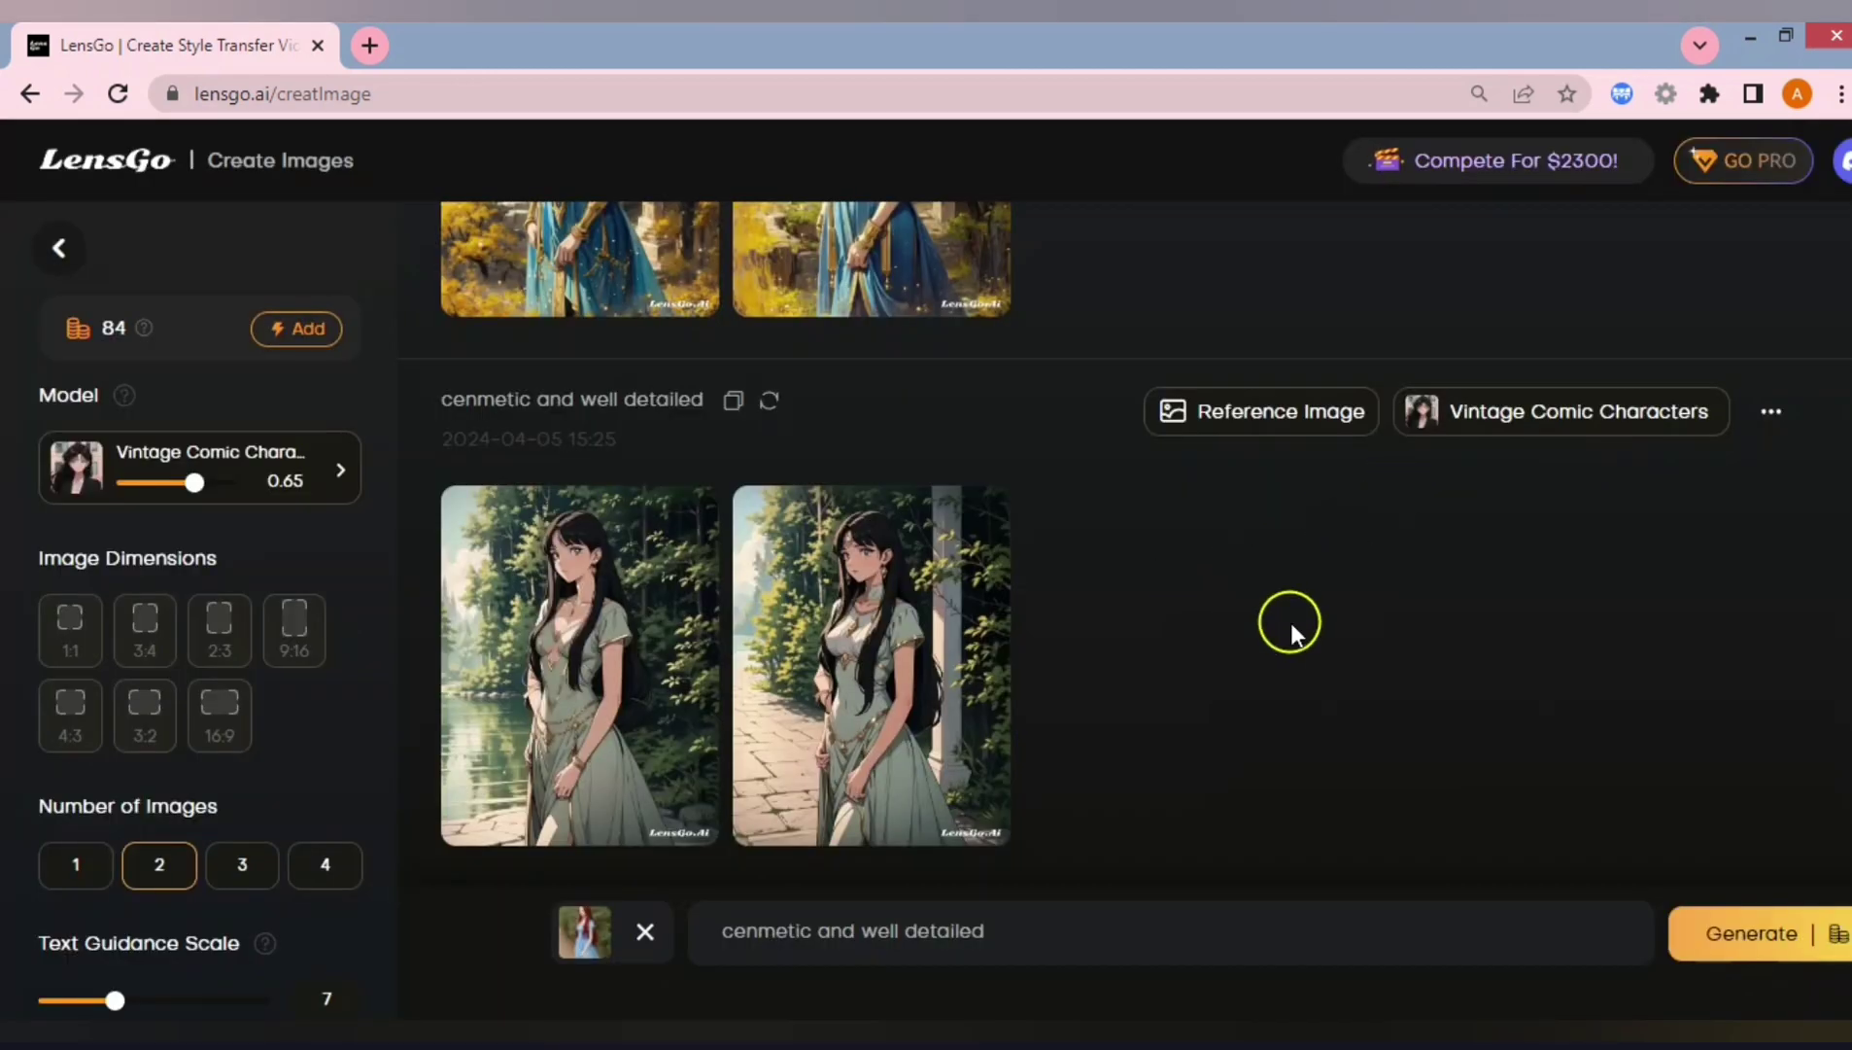
- Replace the prompt with "samile on face" and generate new images with the same model and reference image
{"action": "triple_click", "coordinate": [1054, 930]}
{"action": "type", "text": "samile o"}
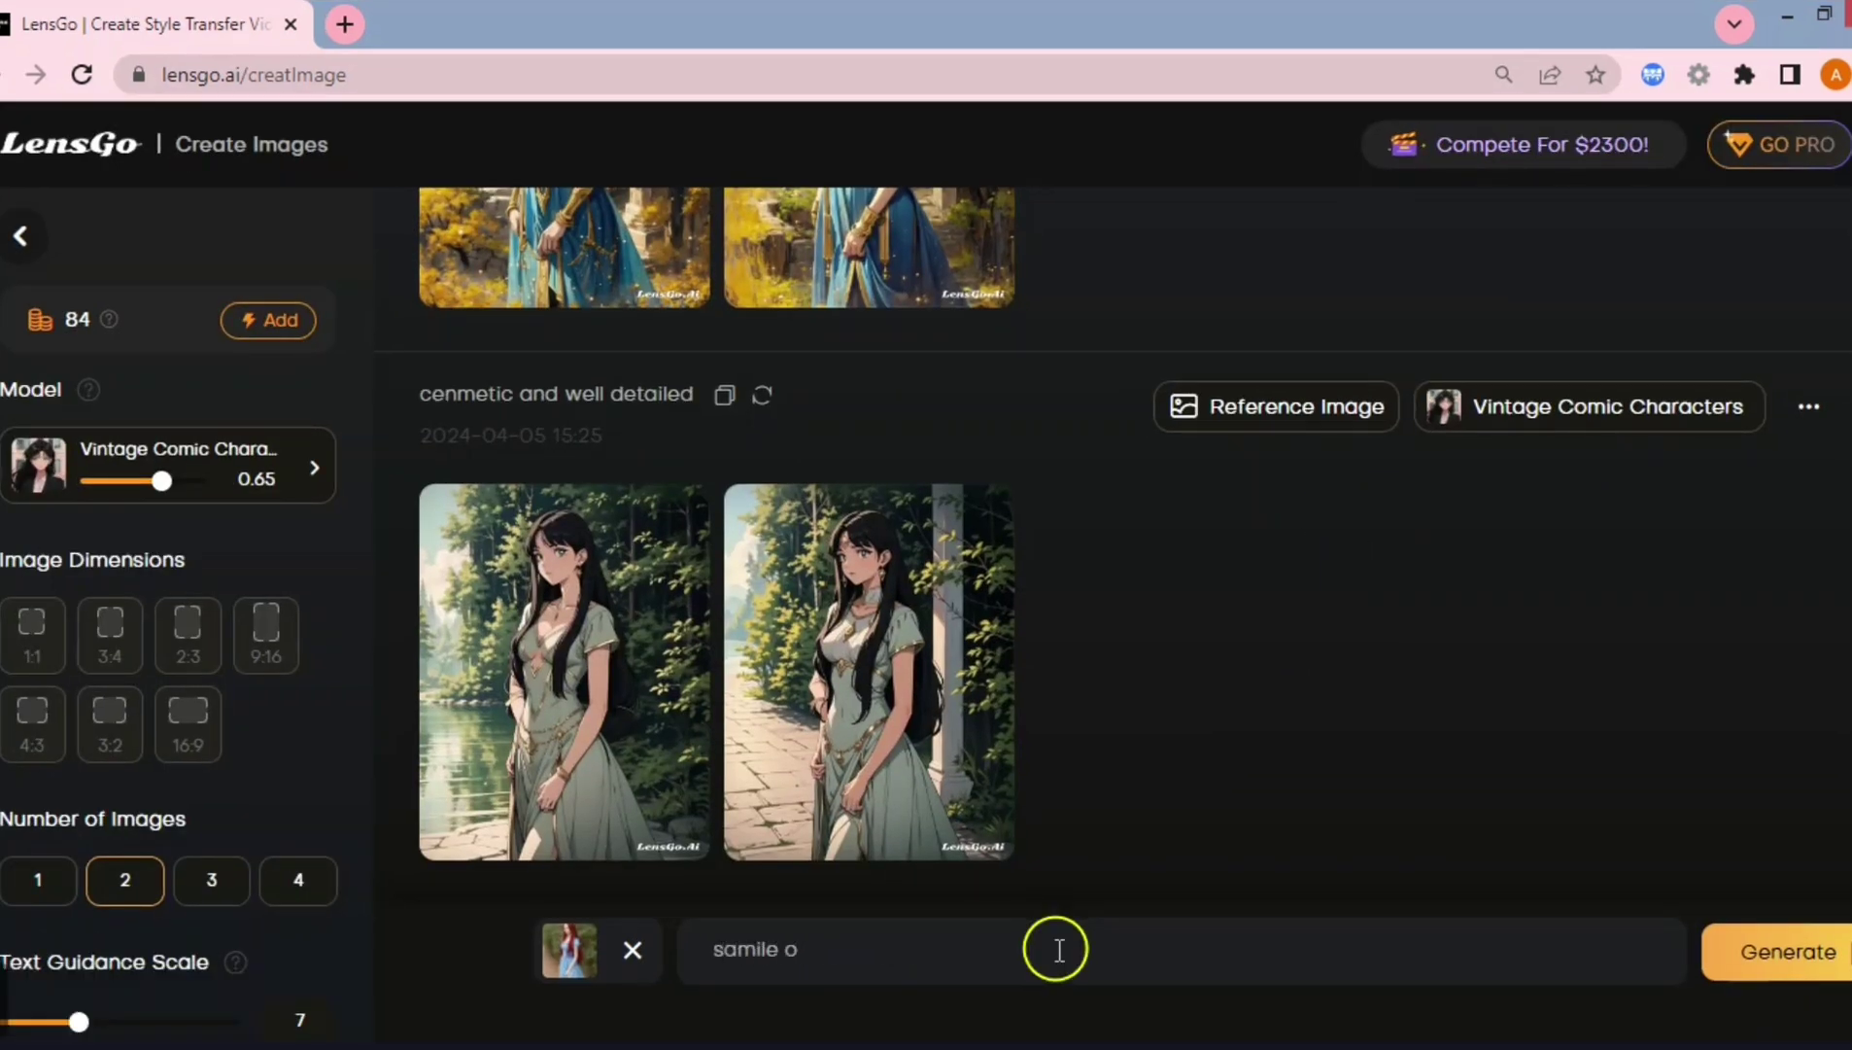
{"action": "type", "text": "n face"}
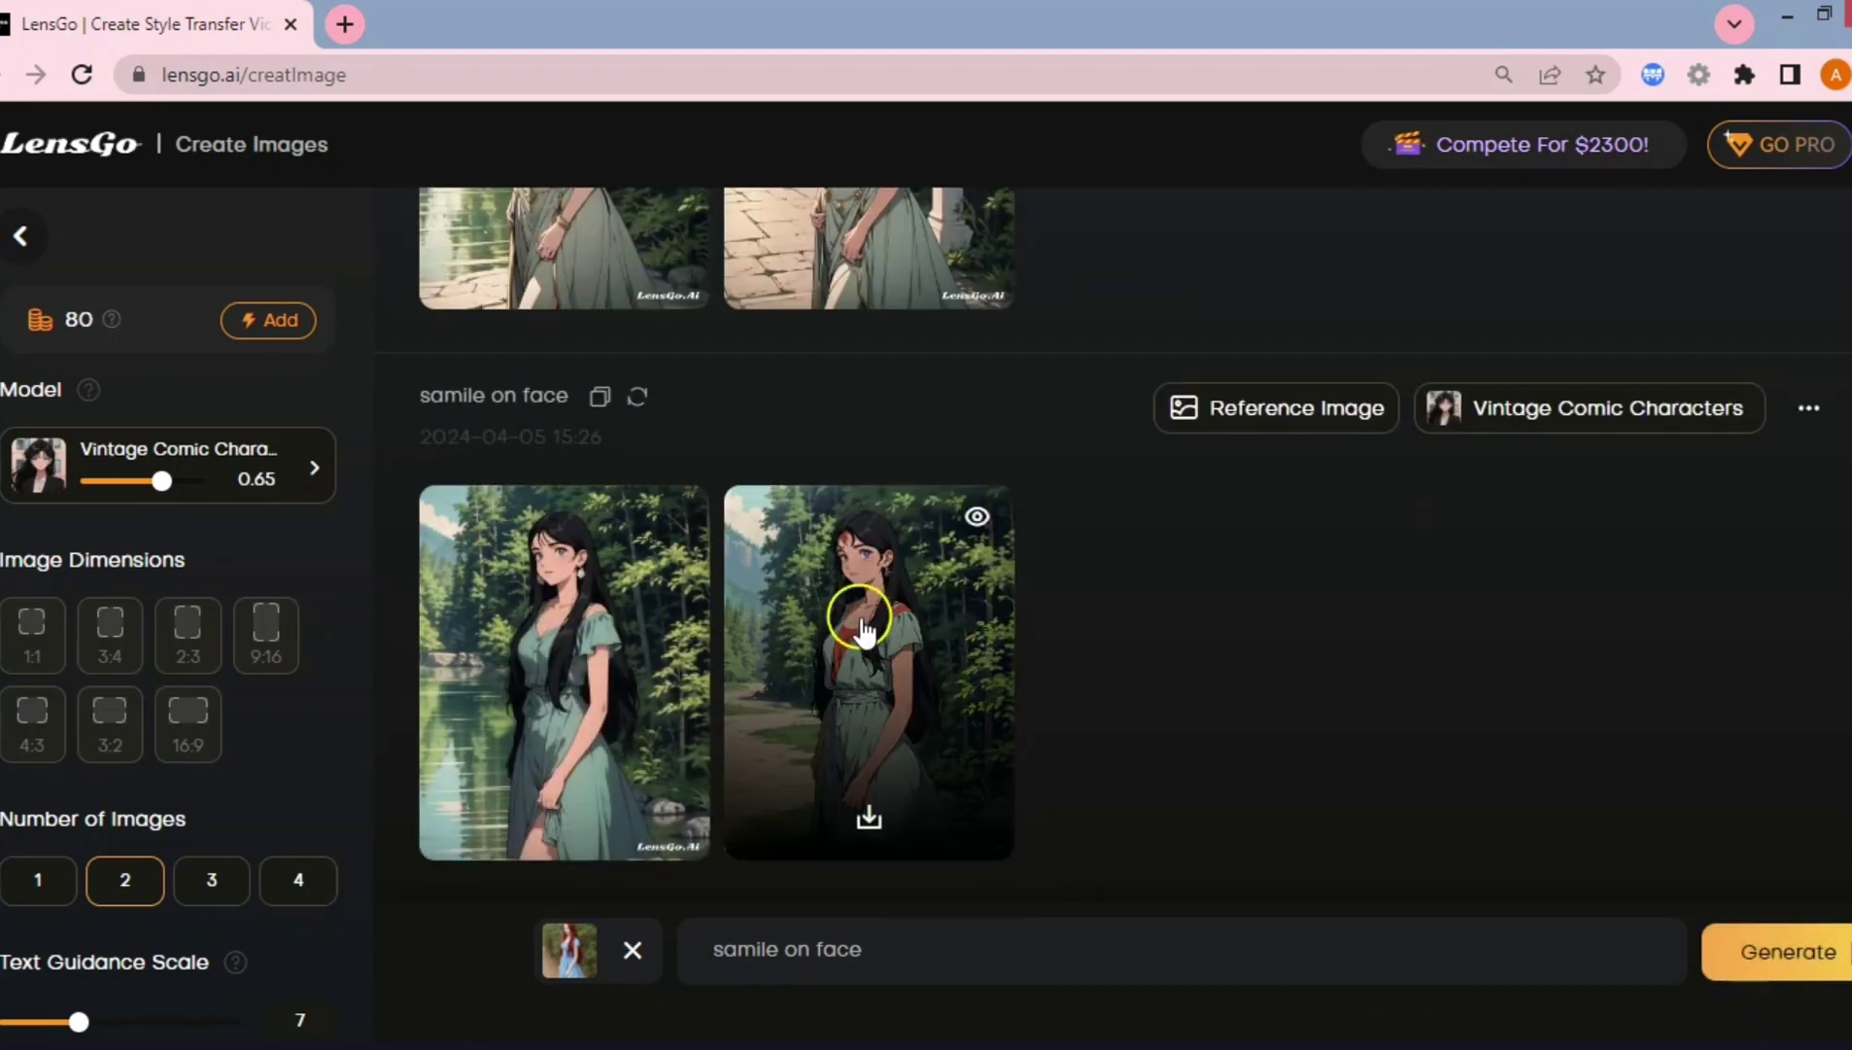
- View the second "samile on face" image and the first "cenmetic and well detailed" comic image enlarged, and close the preview
{"action": "left_click", "coordinate": [856, 611]}
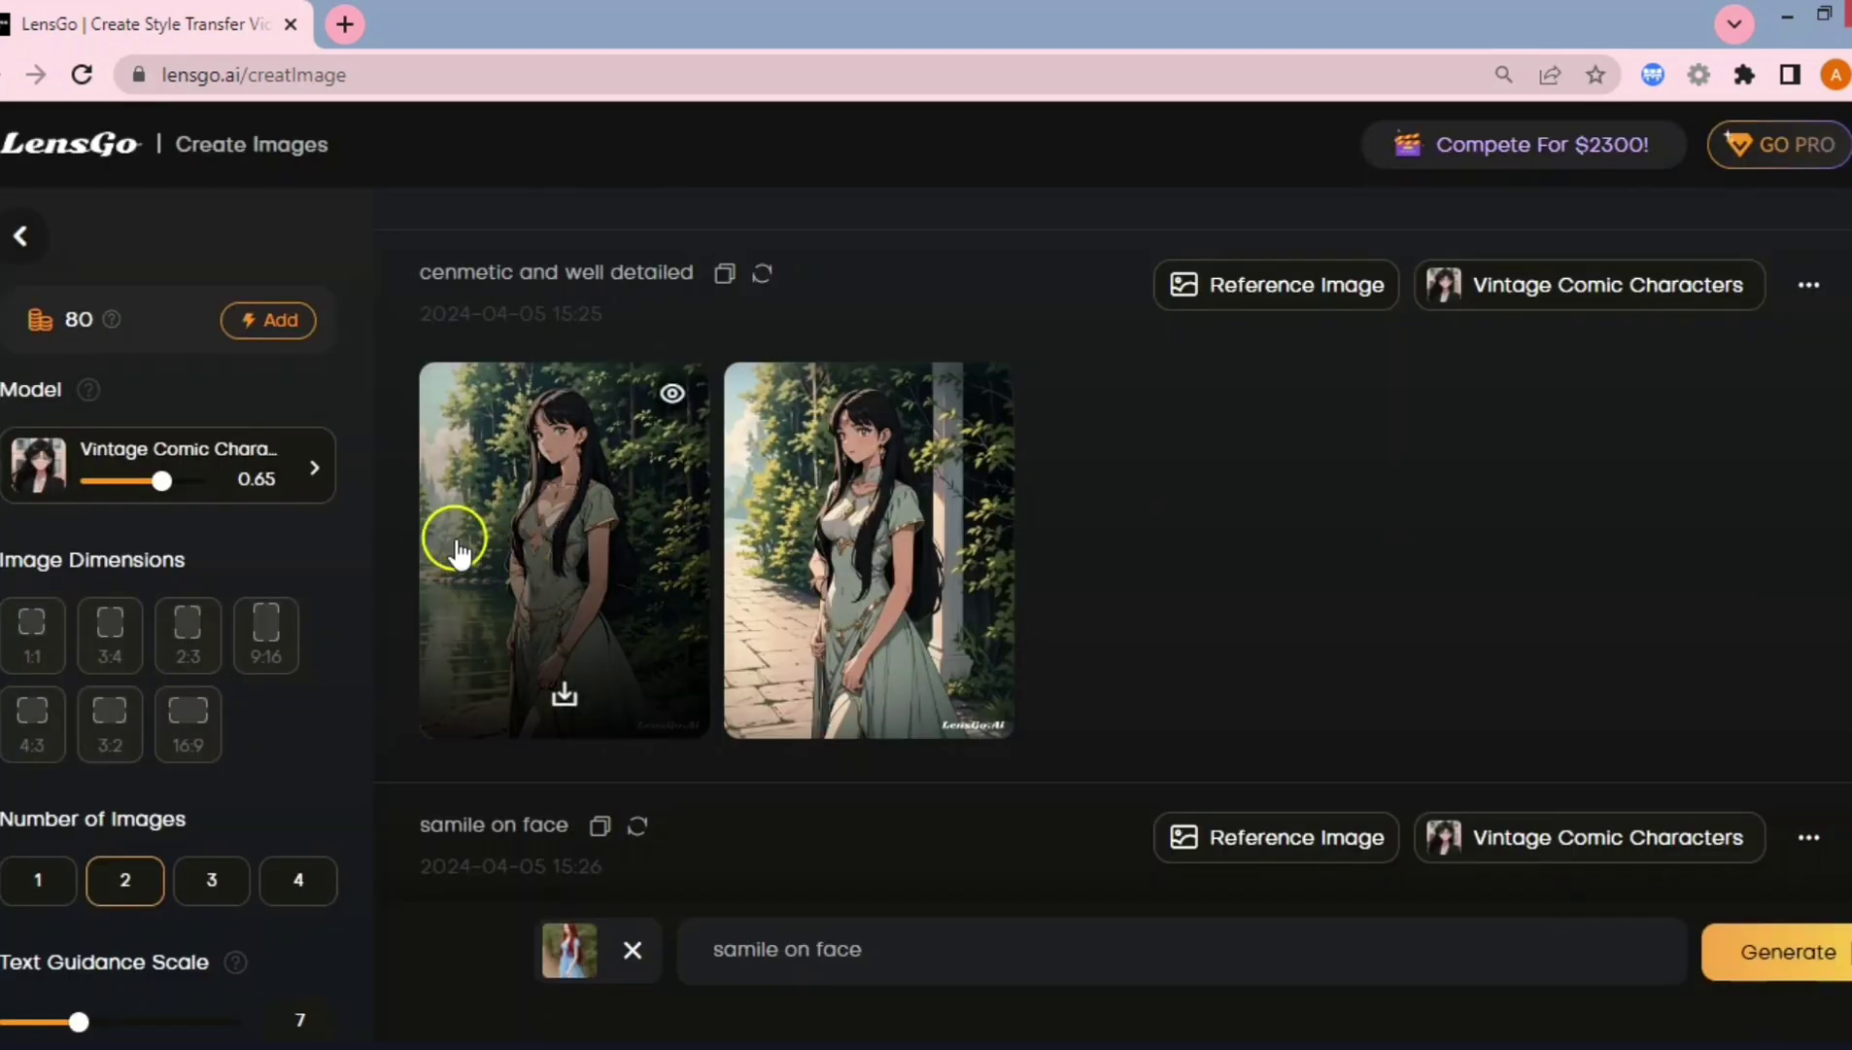
{"action": "left_click", "coordinate": [510, 478]}
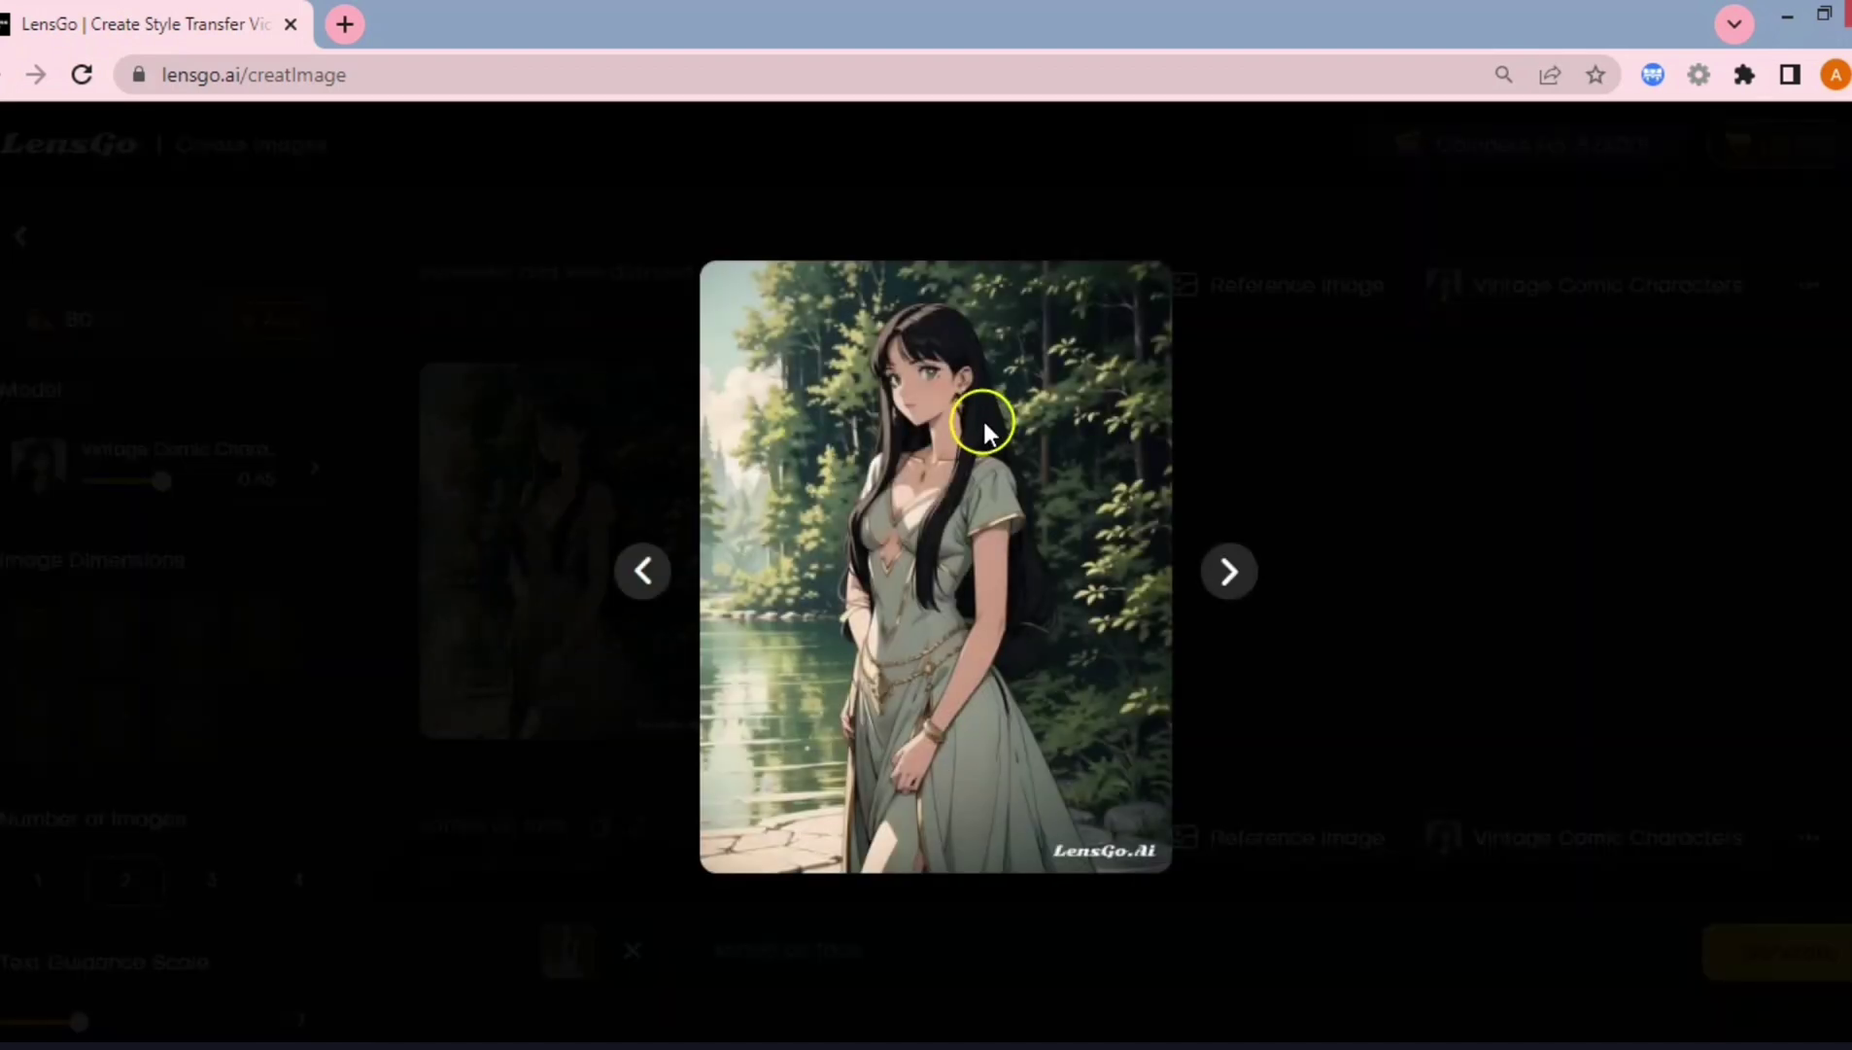
{"action": "left_click", "coordinate": [1378, 653]}
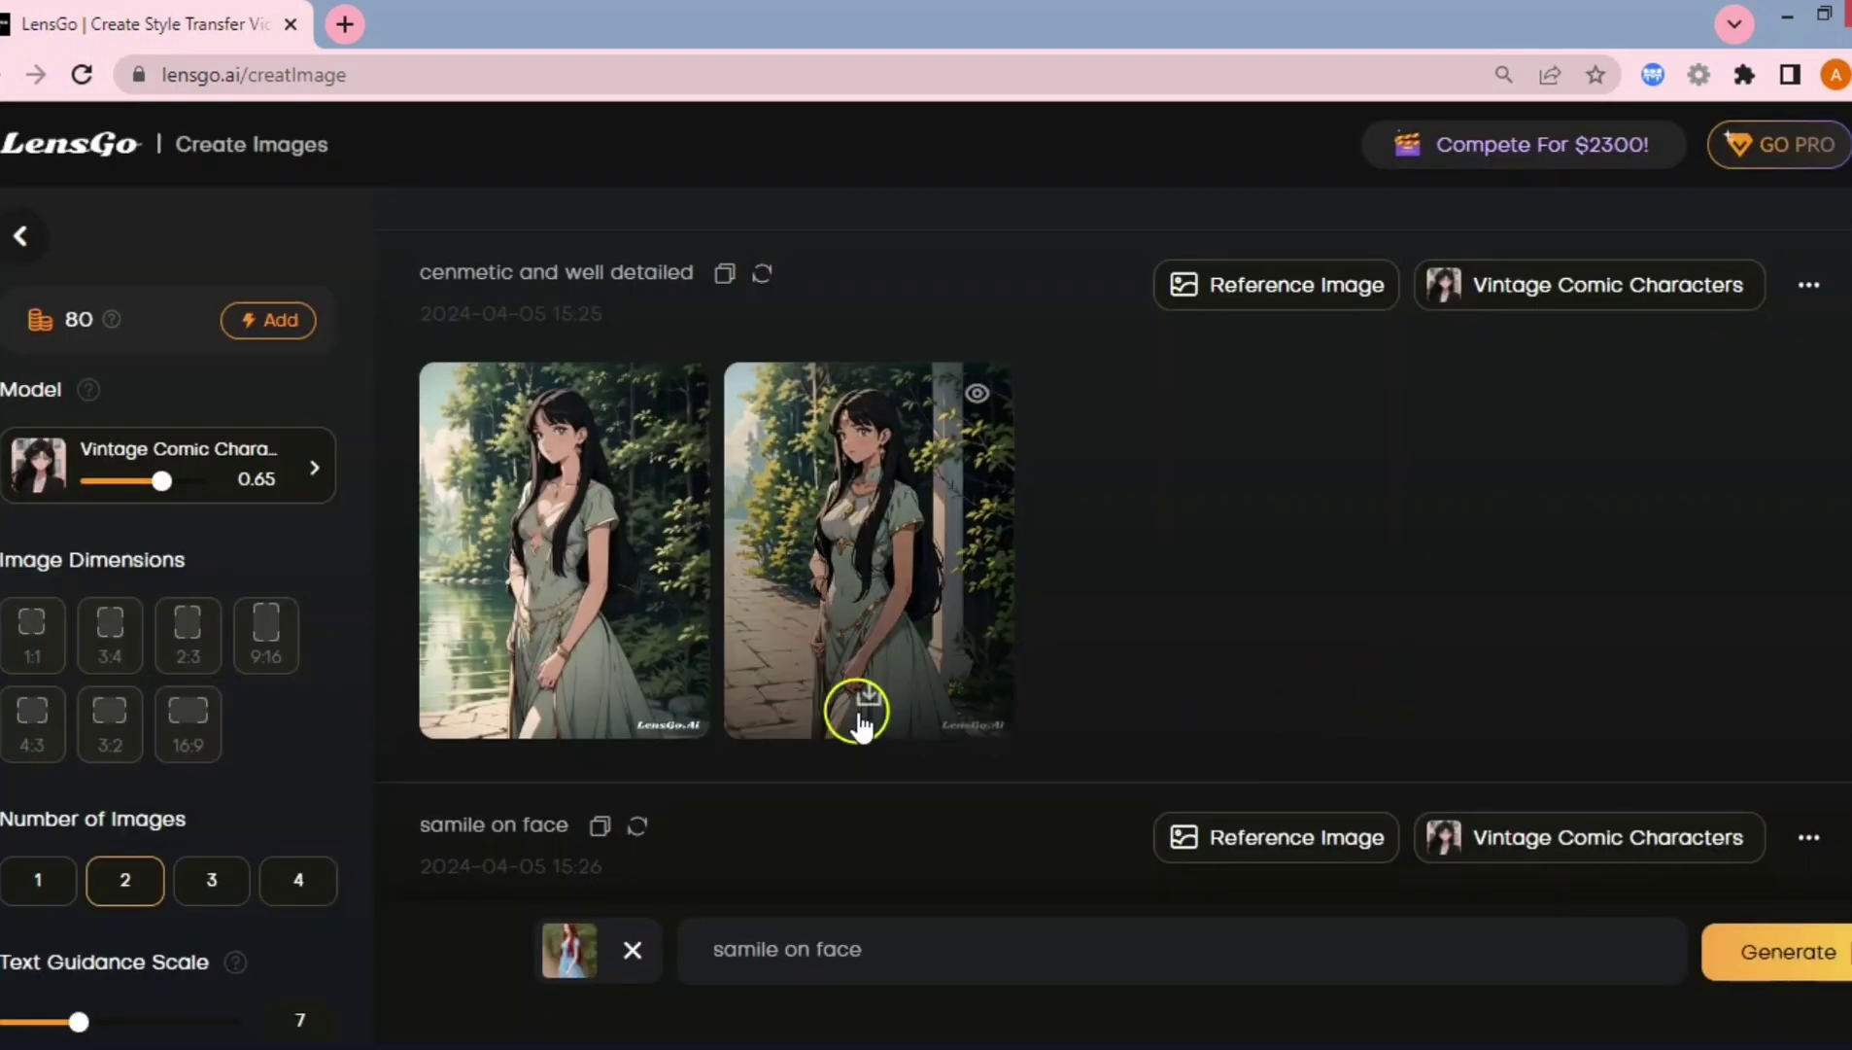
- Download the second image generated from the "samile on face" prompt
{"action": "scroll", "coordinate": [859, 714], "scroll_direction": "up", "scroll_amount": 3}
{"action": "scroll", "coordinate": [859, 719], "scroll_direction": "down", "scroll_amount": 7}
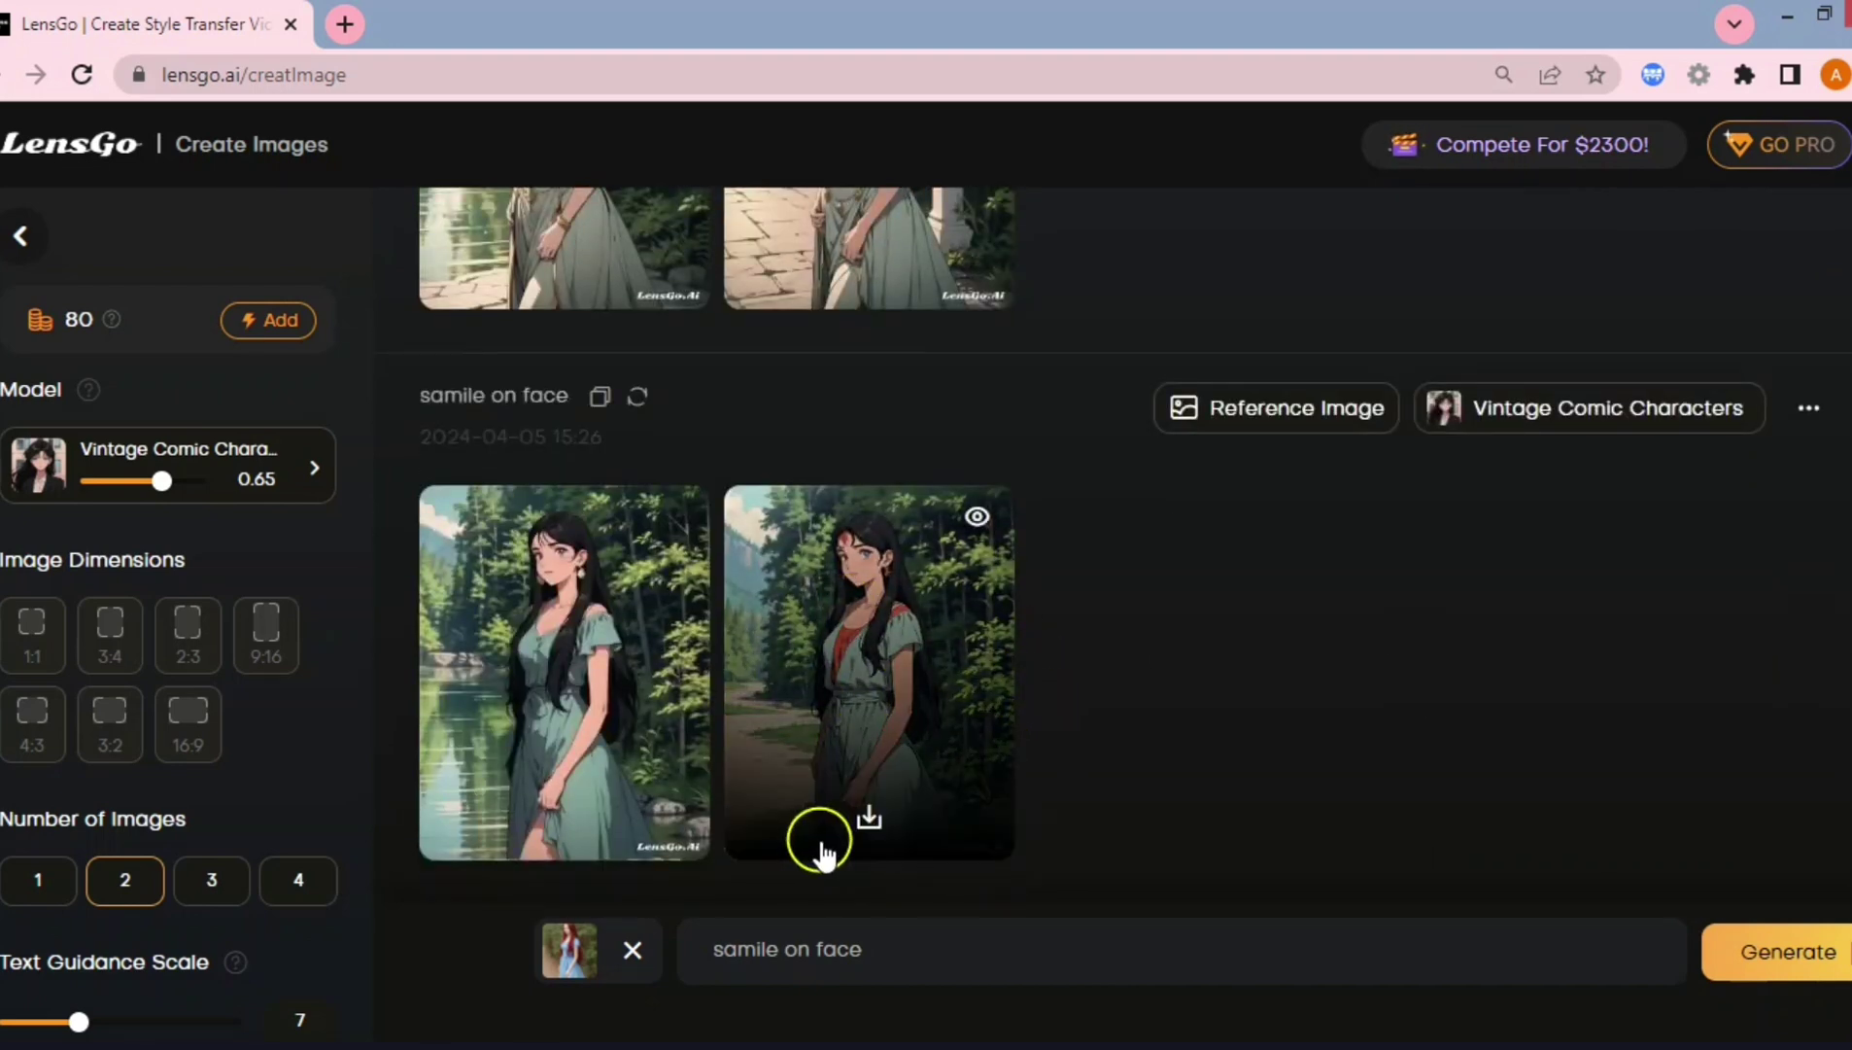
{"action": "left_click", "coordinate": [867, 823]}
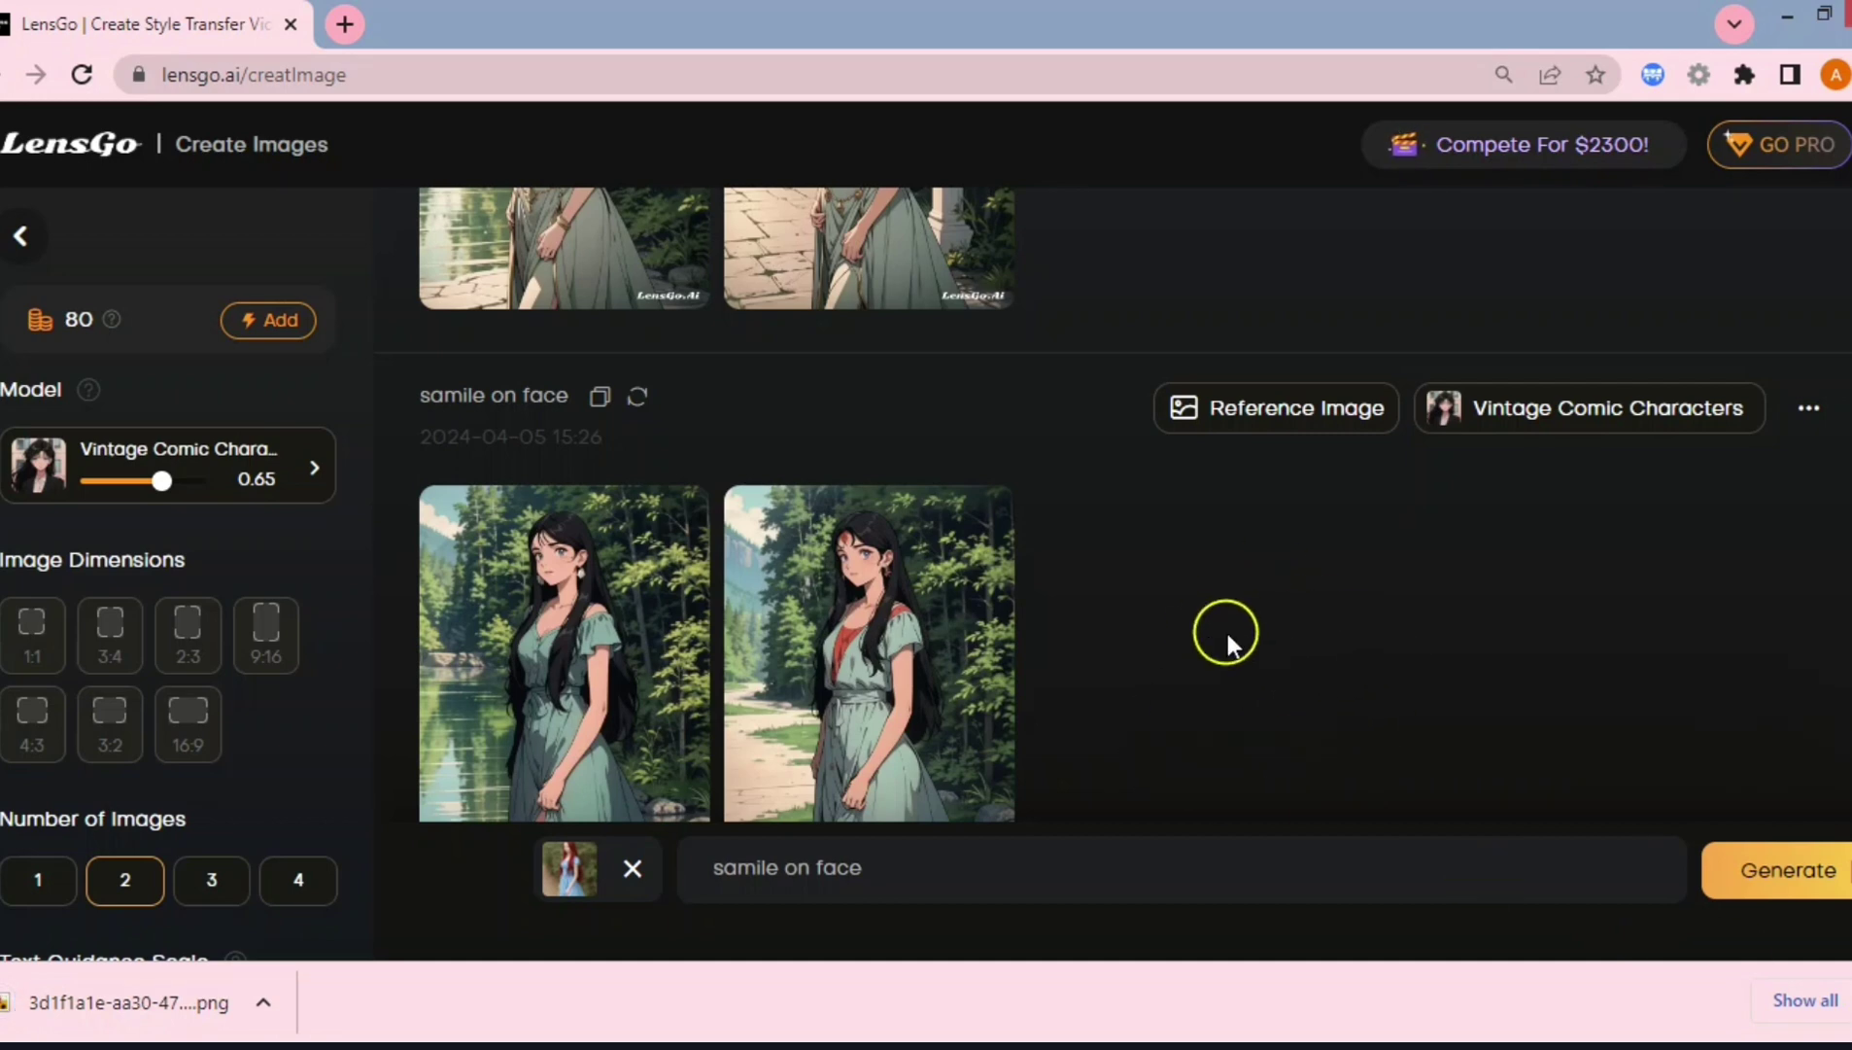
- Display the reference image of the "samile on face" generation and compare it with the two generated images
{"action": "scroll", "coordinate": [1168, 632], "scroll_direction": "up", "scroll_amount": 3}
{"action": "scroll", "coordinate": [1171, 636], "scroll_direction": "down", "scroll_amount": 4}
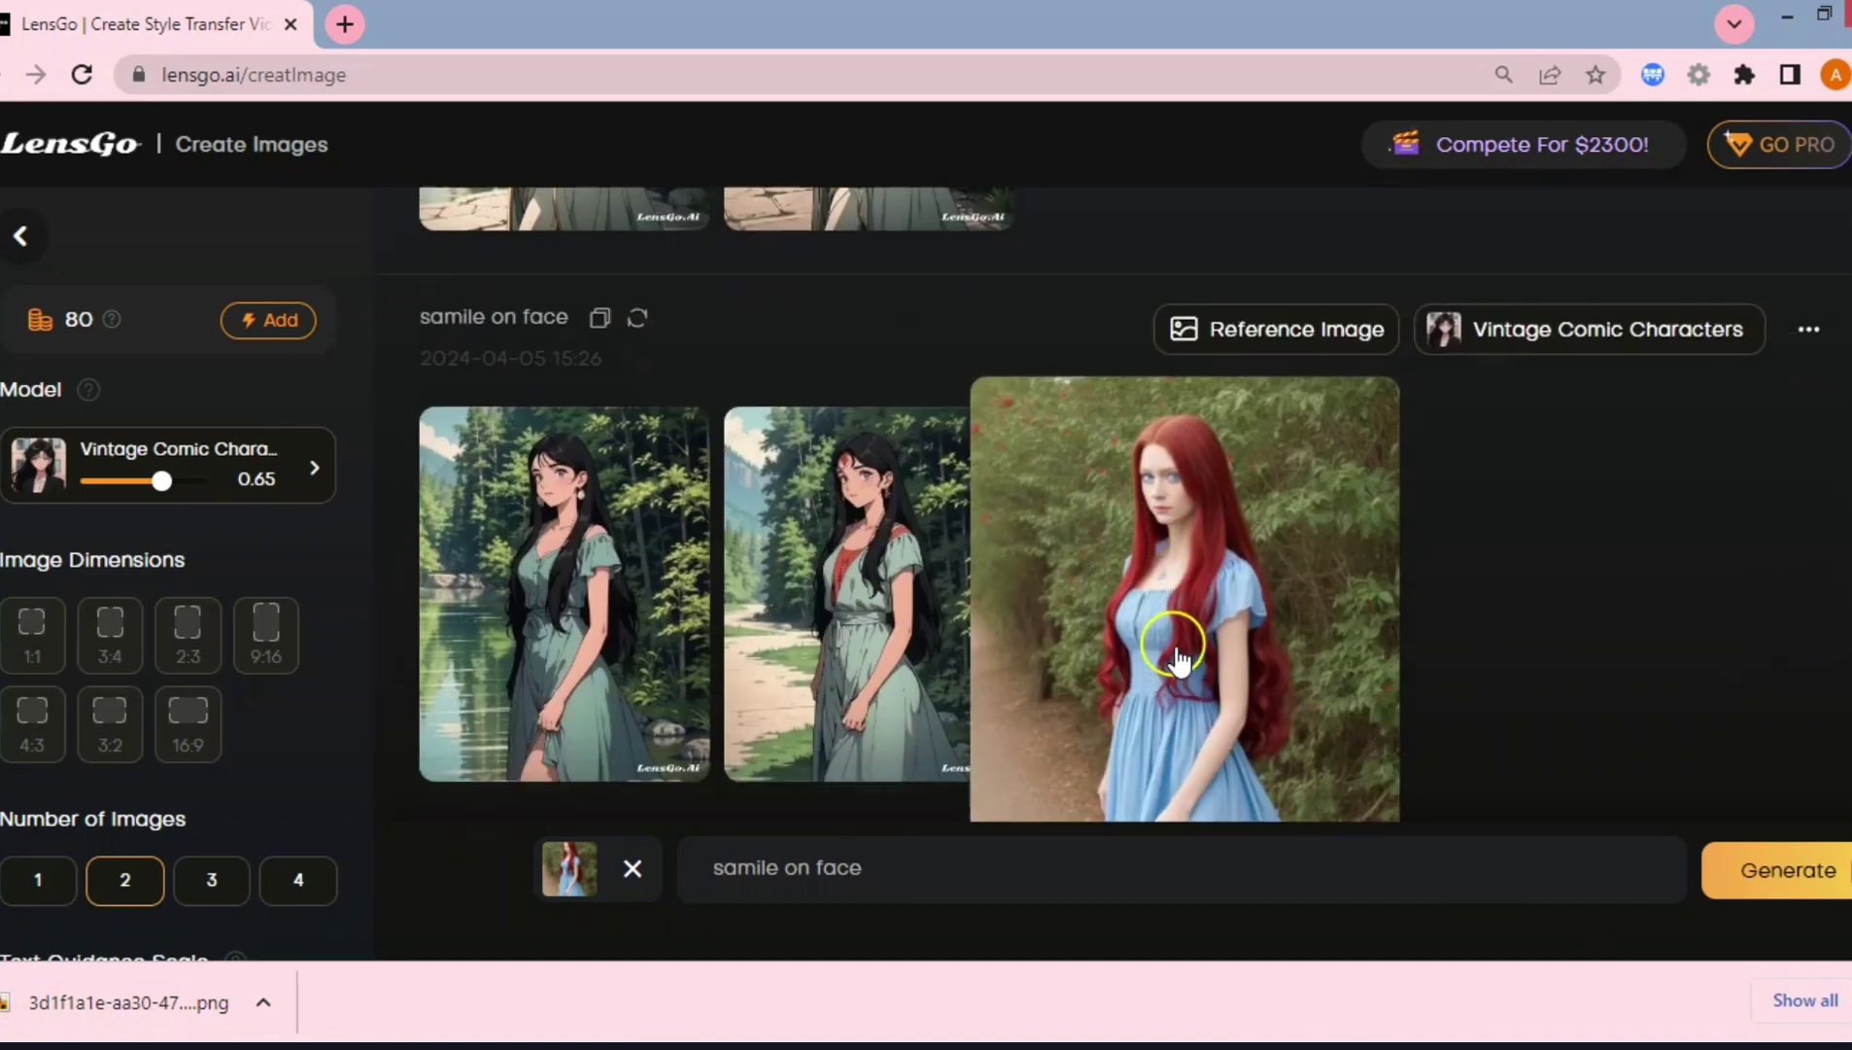
{"action": "scroll", "coordinate": [1557, 569], "scroll_direction": "up", "scroll_amount": 1}
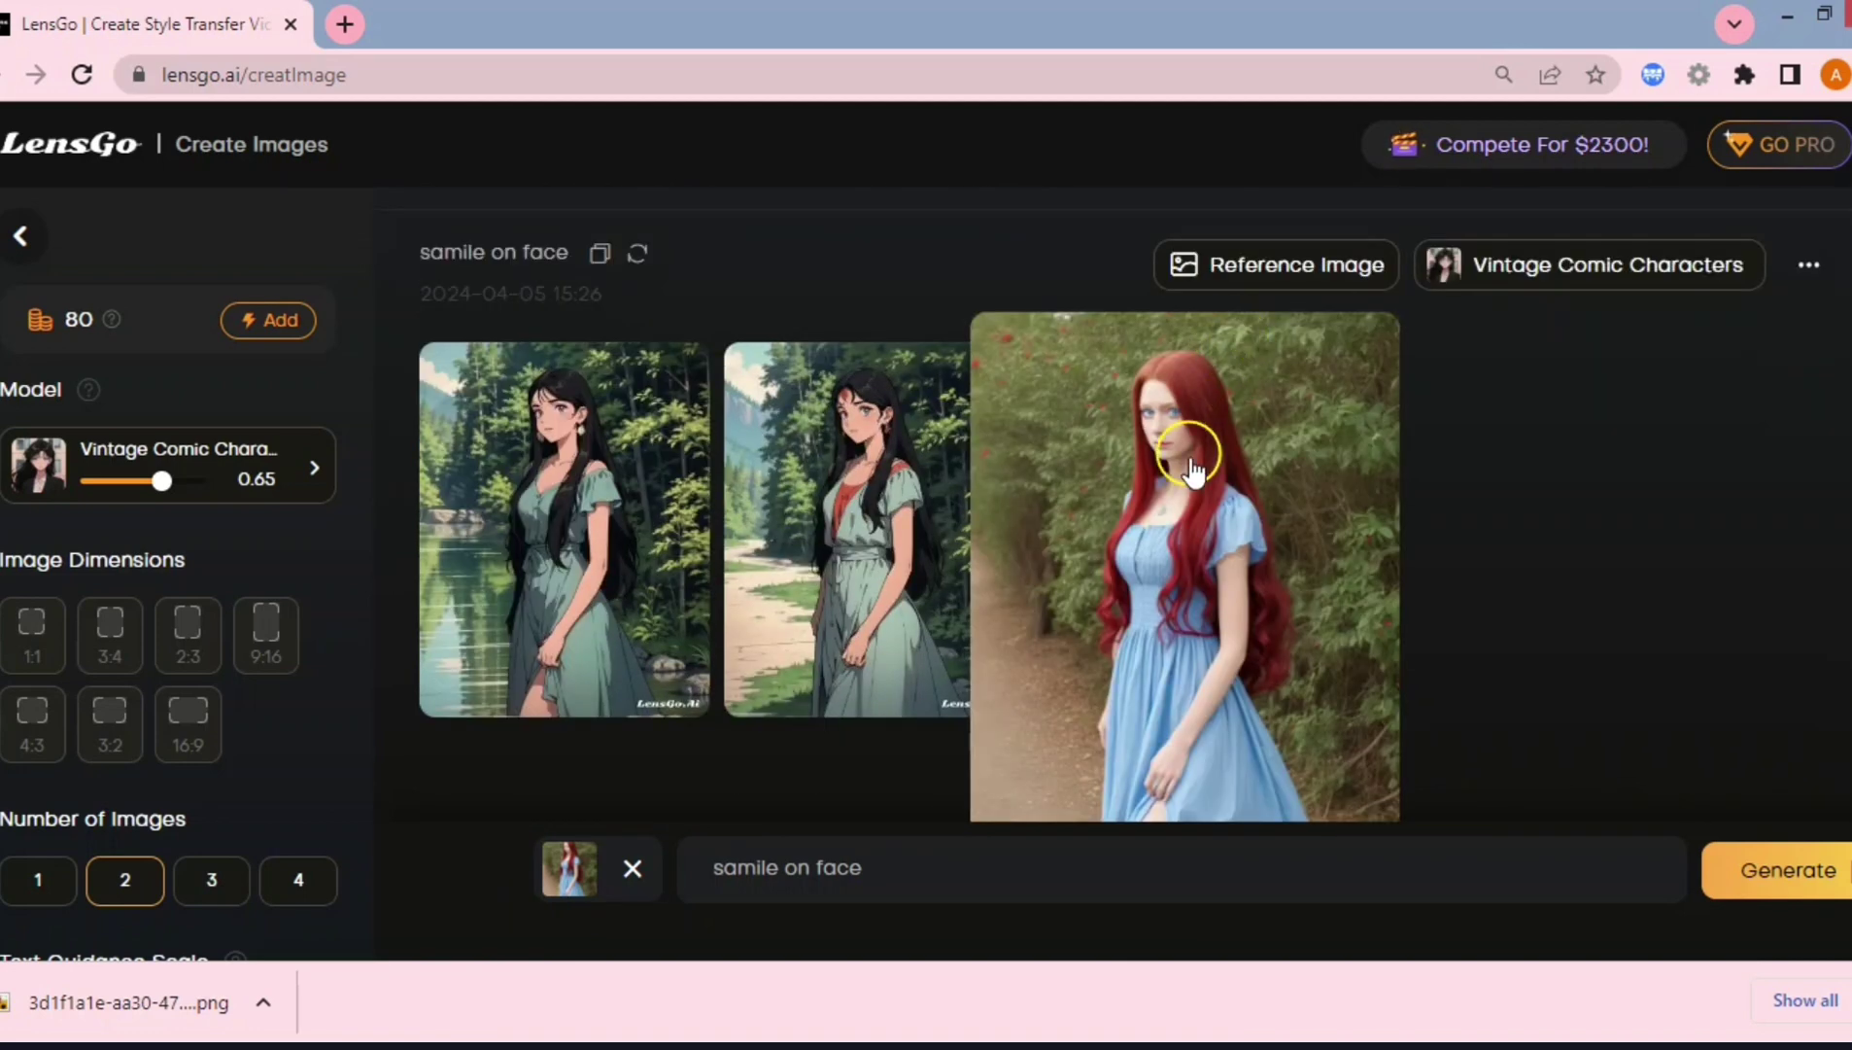
{"action": "mouse_move", "coordinate": [831, 481]}
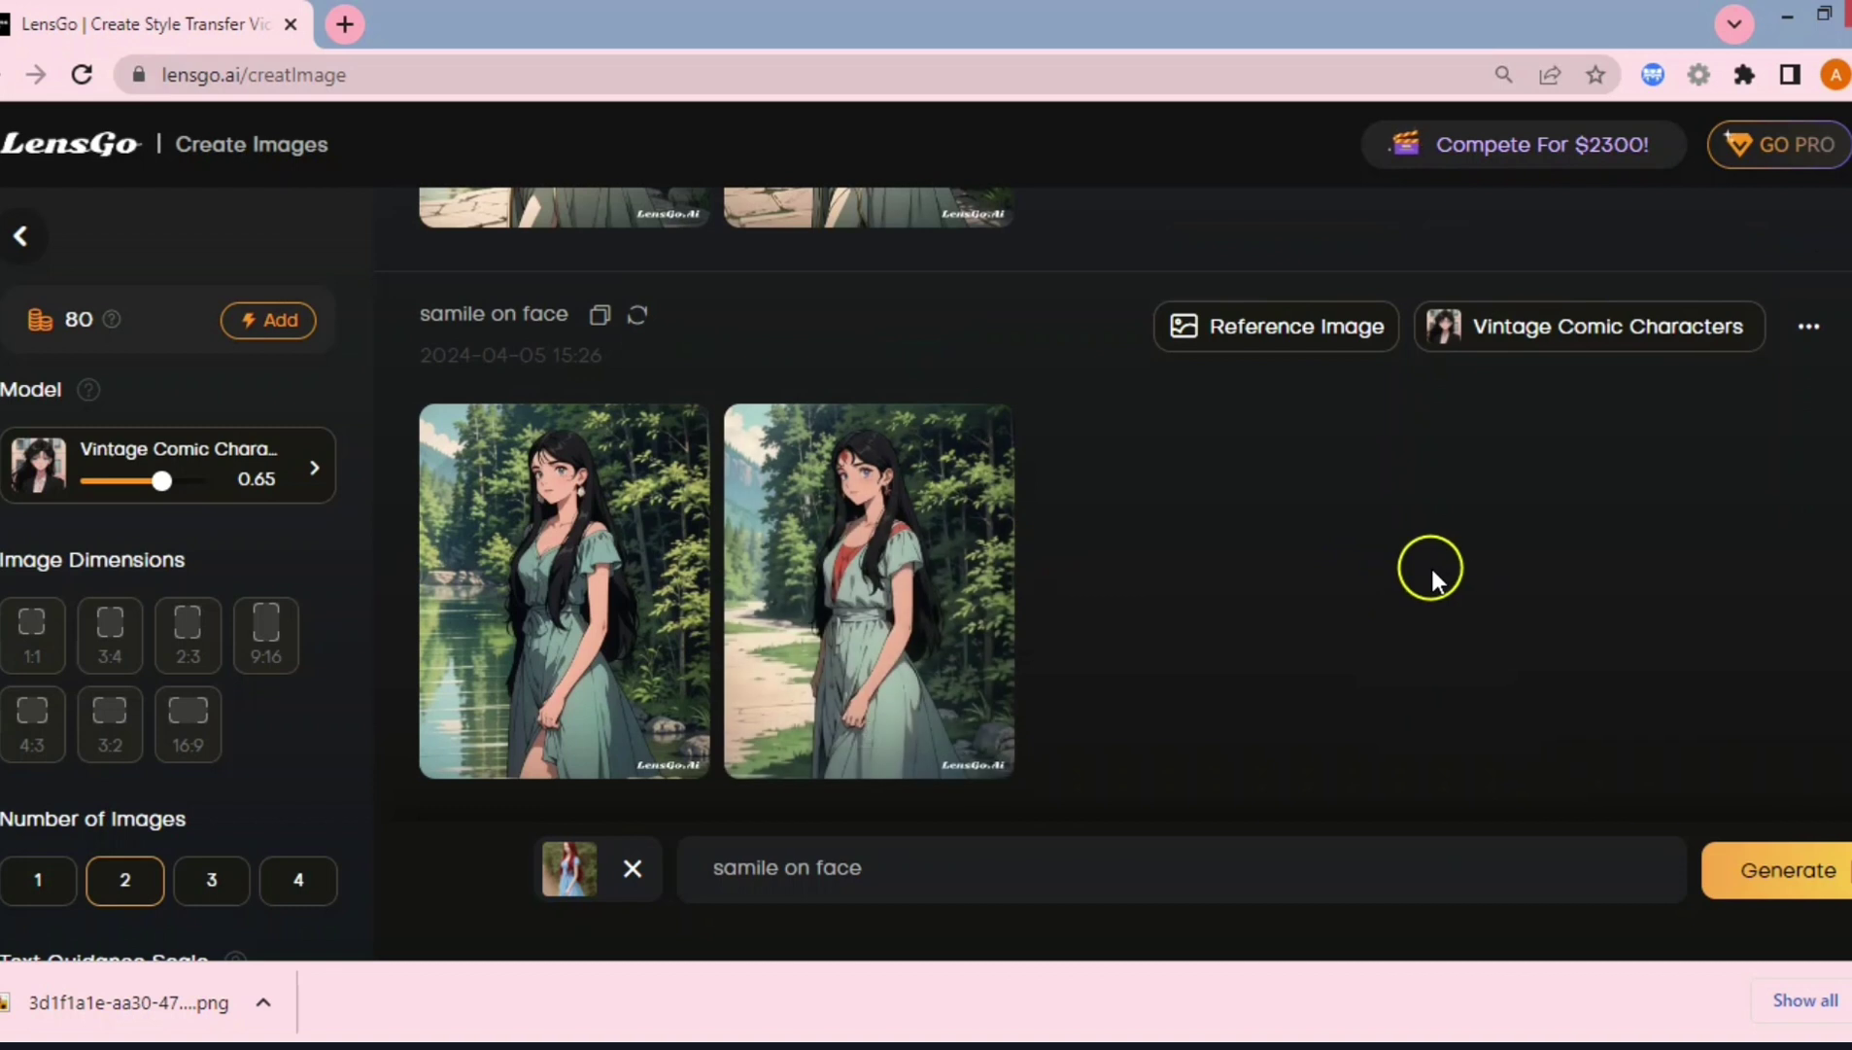